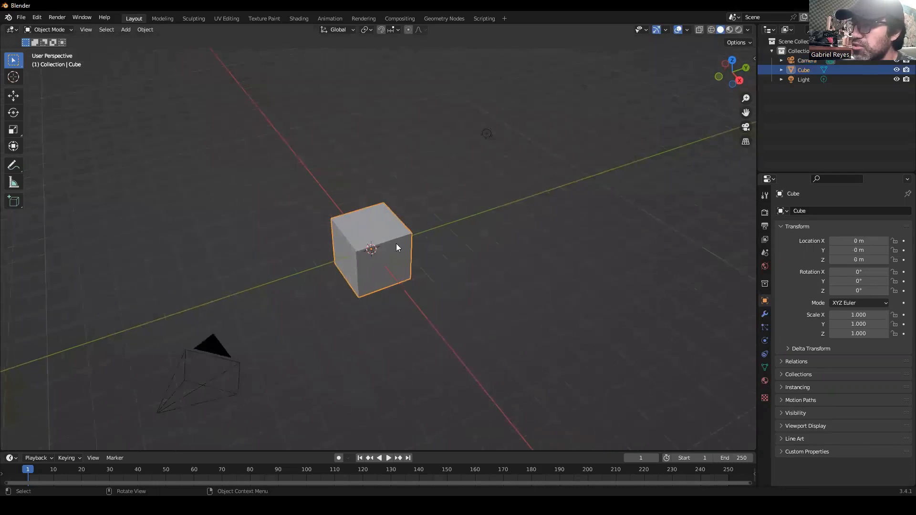
Step: Add a second material slot to the cube with a new material and set its base color to blue
middle_drag(371, 230, 411, 234)
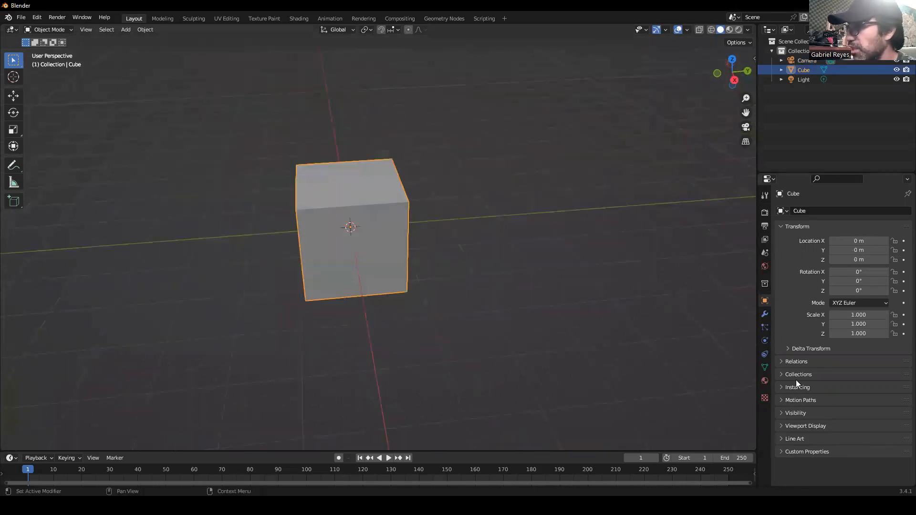
click(765, 381)
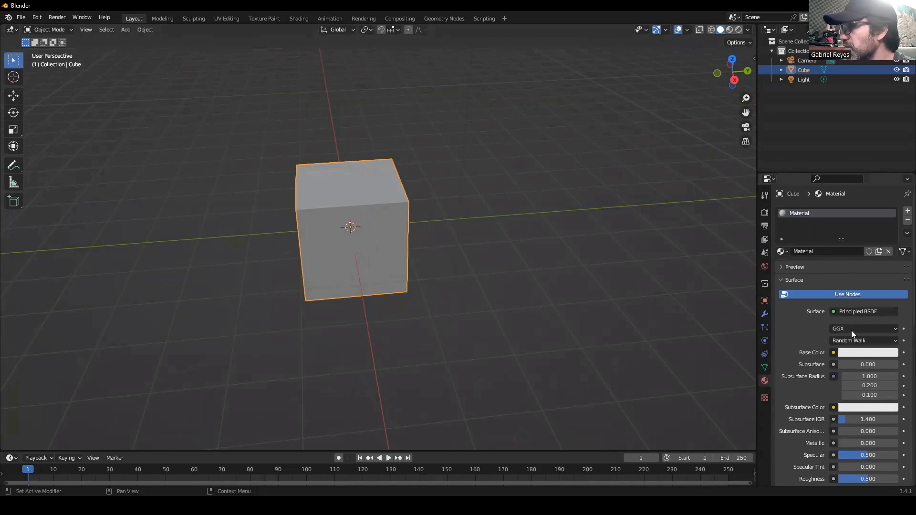
click(906, 211)
click(832, 268)
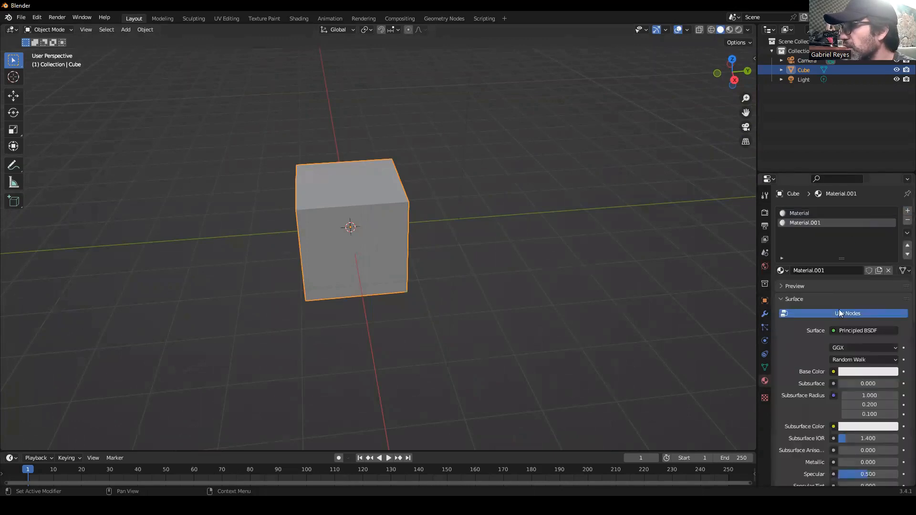
click(857, 371)
drag(843, 282, 818, 247)
Step: Rename the new material to "blue"
click(802, 271)
text(Blue)
key(Return)
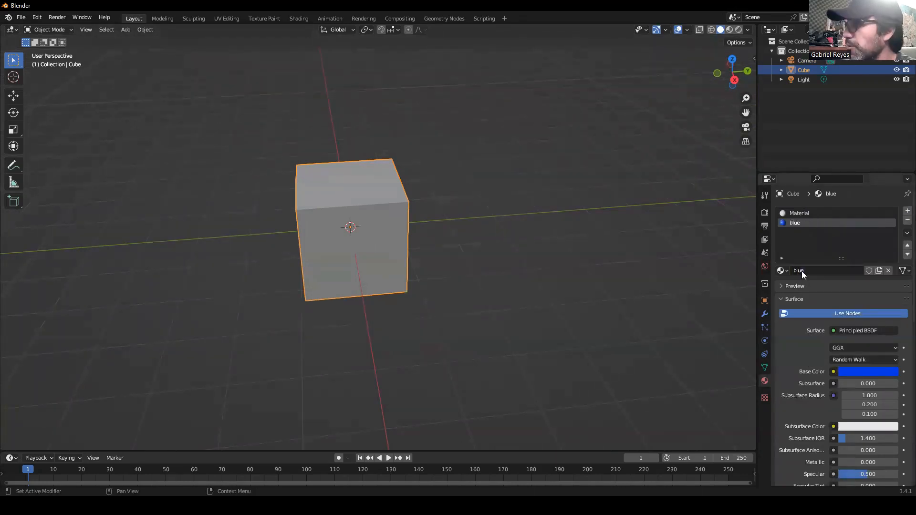
Step: Display the viewport in Material Preview shading and assign the blue material to all of the cube's faces
click(729, 30)
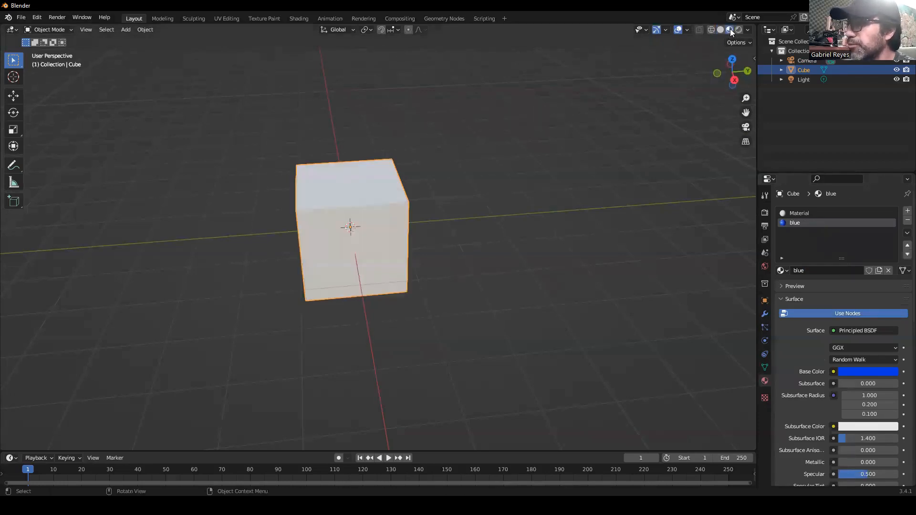
middle_drag(481, 226, 513, 222)
scroll(513, 222, down, 2)
key(Tab)
scroll(447, 233, up, 2)
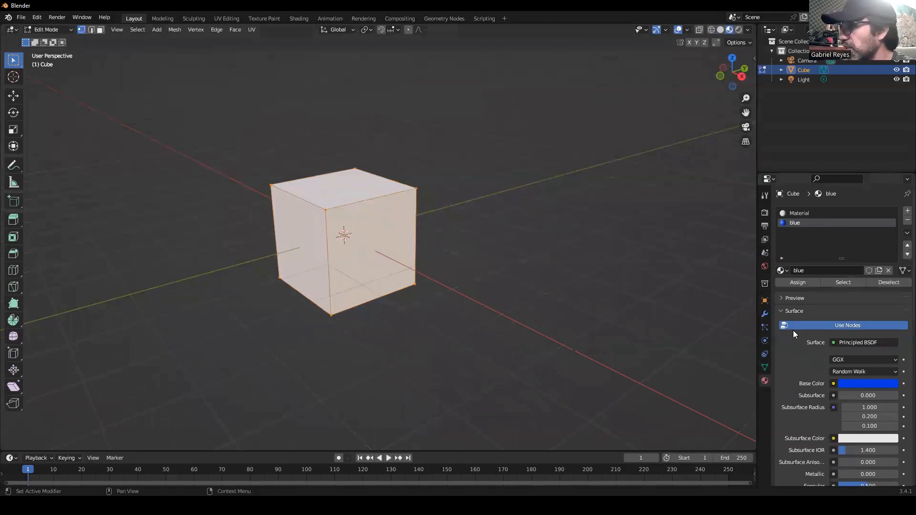
click(805, 285)
key(Tab)
Step: Add a UV sphere to the scene from the top view
scroll(454, 244, down, 3)
middle_drag(441, 247, 418, 252)
key(KP_7)
scroll(405, 273, up, 3)
scroll(426, 217, down, 5)
scroll(388, 234, up, 2)
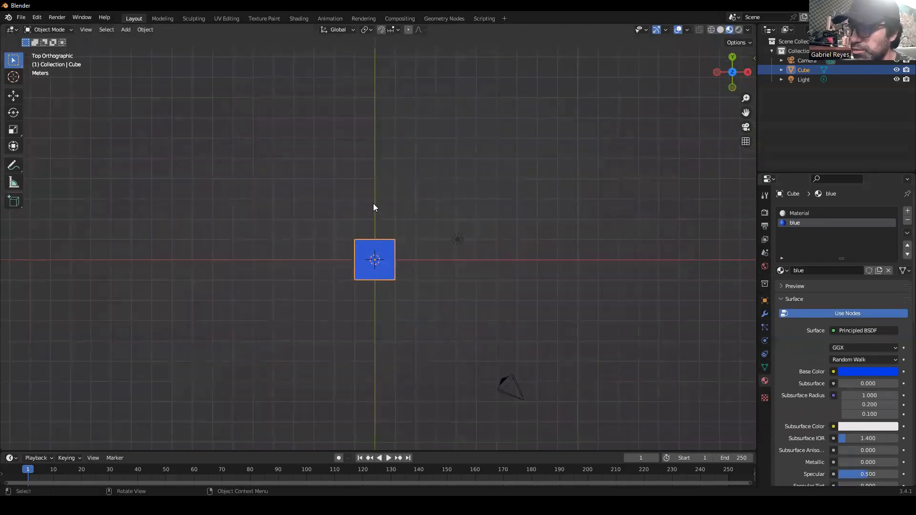
key(shift+a)
mouse_move(373, 204)
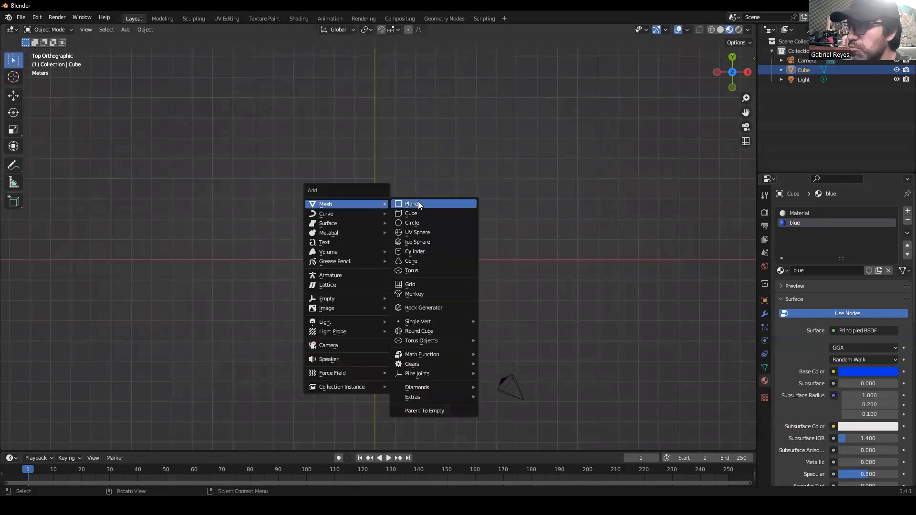
click(418, 233)
Step: Move the sphere away from the cube along positive Y and scale it up to a larger size than the cube
middle_drag(362, 207, 356, 285)
key(g)
click(501, 241)
key(s)
click(556, 270)
middle_drag(450, 225, 448, 222)
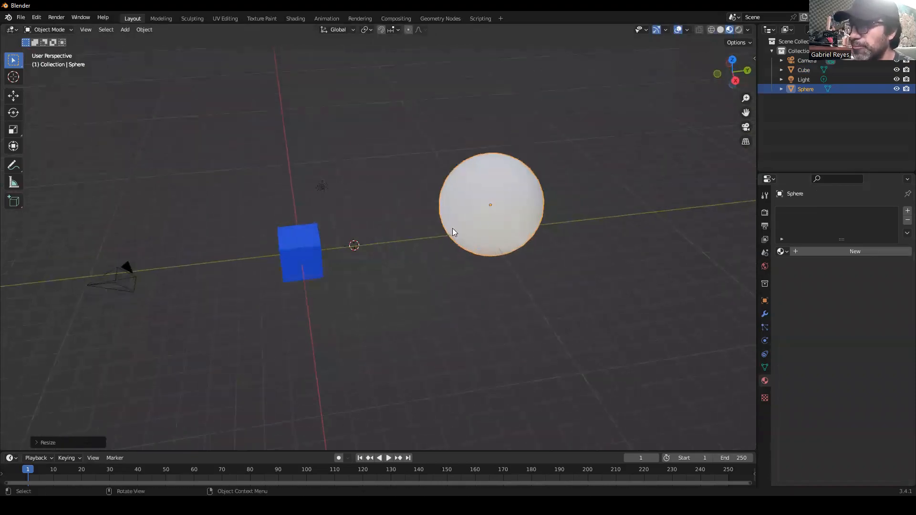
Step: Add a cylinder and move it to the negative Y side of the cube, opposite the sphere
key(shift+a)
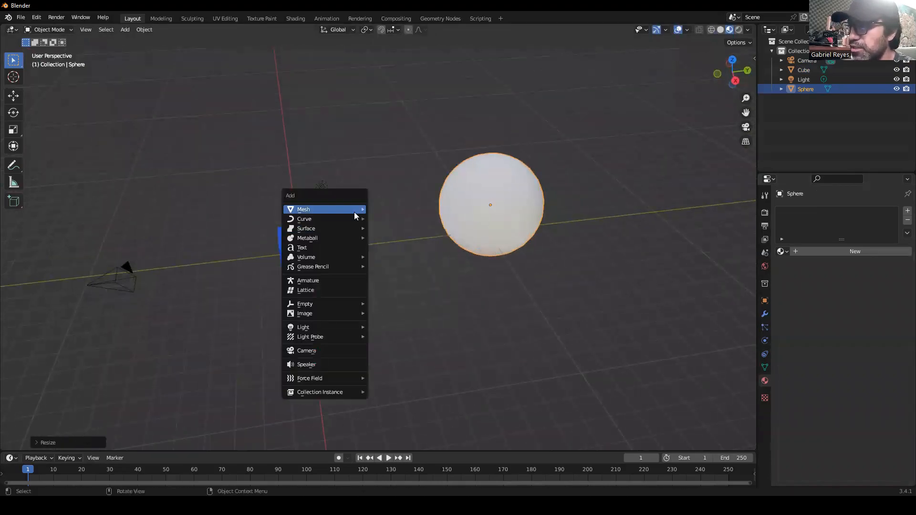
mouse_move(354, 211)
click(396, 259)
mouse_move(396, 258)
middle_down()
mouse_move(393, 266)
mouse_move(390, 258)
middle_up()
key(g)
click(235, 195)
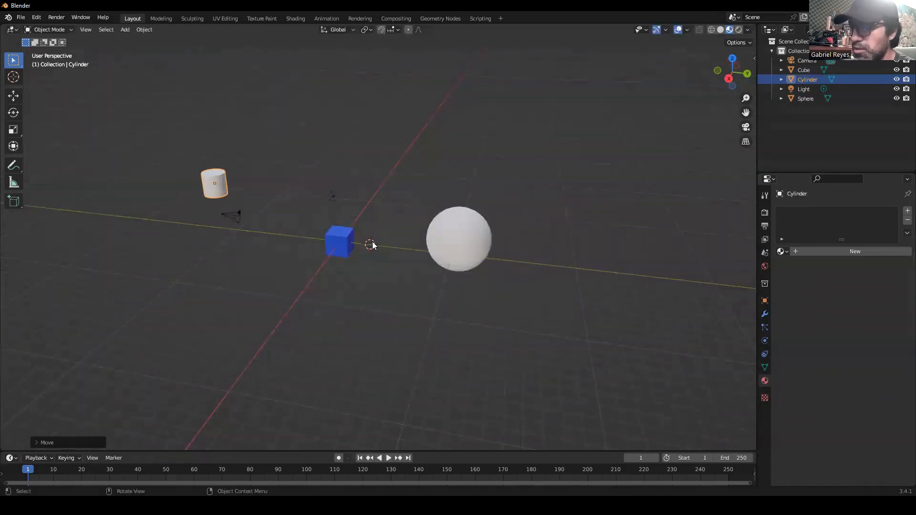
Step: Add a cone mesh and scale it up slightly
key(shift+a)
mouse_move(396, 262)
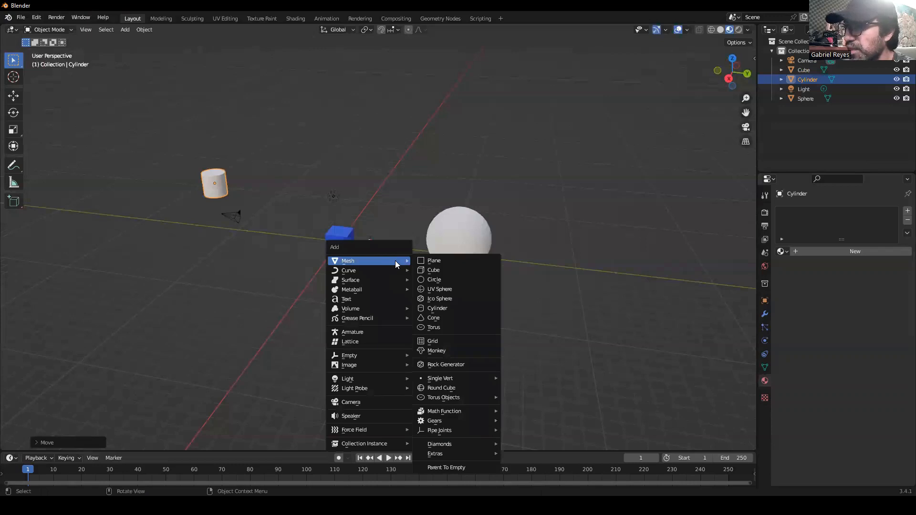
click(436, 318)
key(s)
click(406, 291)
Step: In top view, move the cone out to the negative X side of the cube and sphere
key(KP_7)
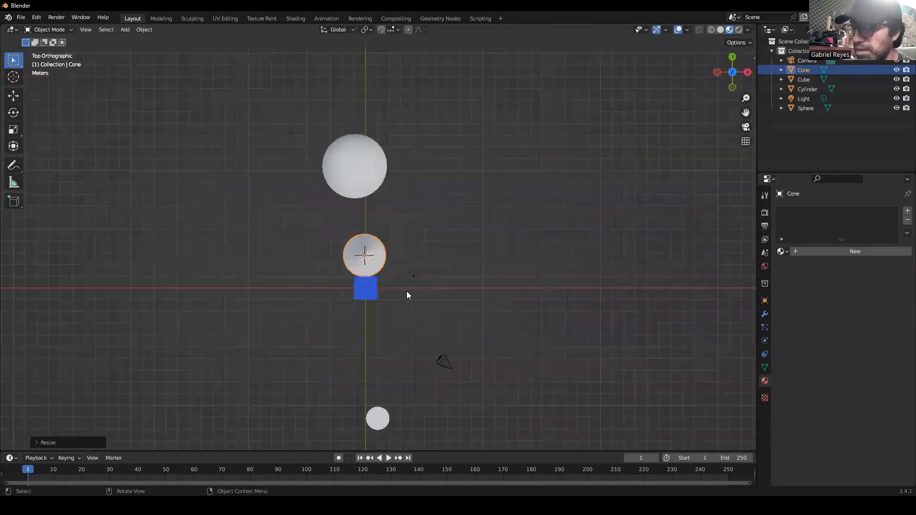
key(g)
click(297, 265)
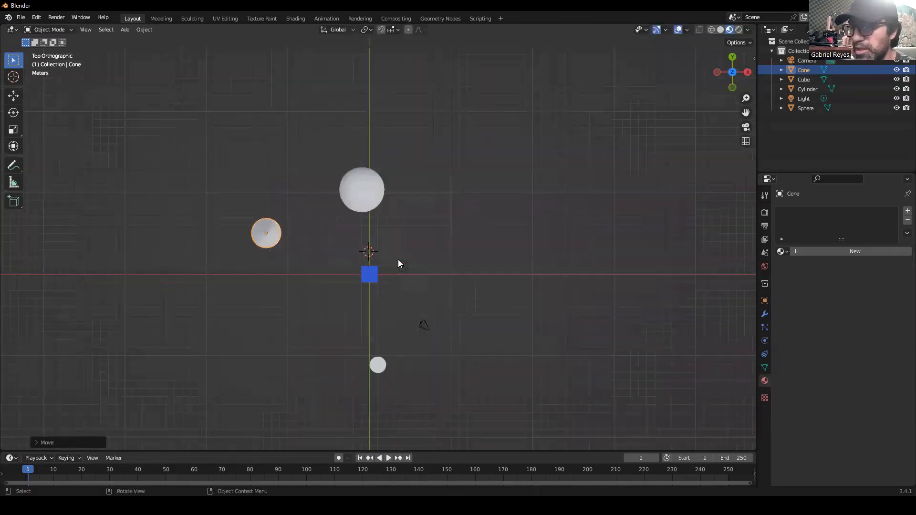
Step: Add a torus, place it well out on the positive X side of the cube, and enlarge it
key(shift+a)
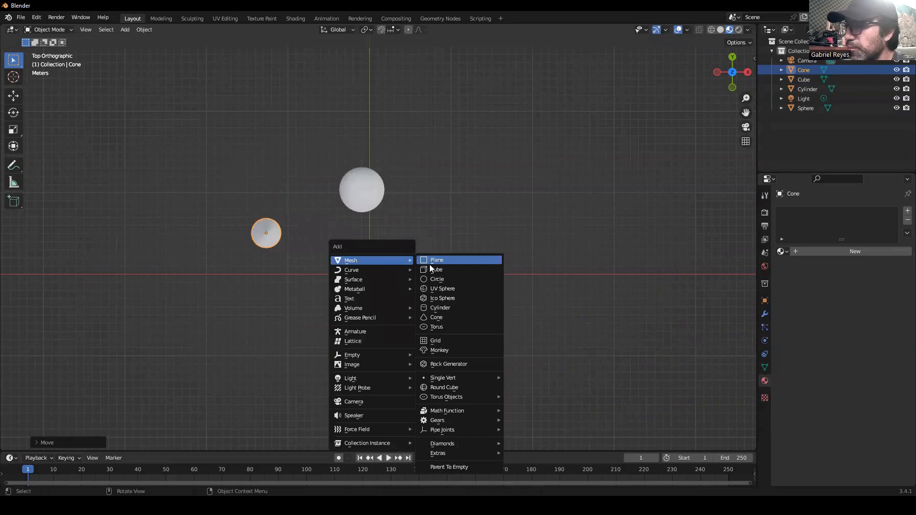
click(439, 327)
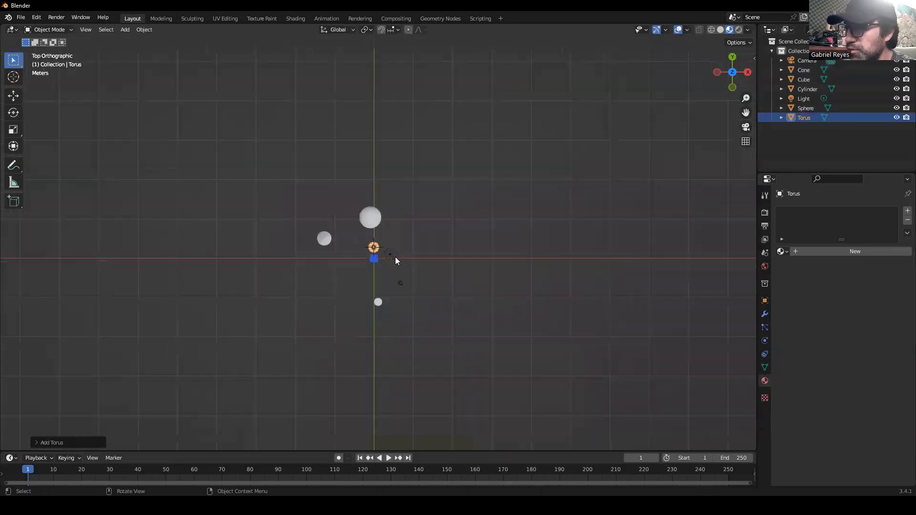
middle_drag(395, 256, 370, 252)
key(g)
click(501, 263)
key(s)
click(511, 302)
Step: Duplicate the torus five times, spreading the copies in a wide ring around the central shapes
key(shift+d)
click(321, 160)
key(shift+d)
click(196, 334)
key(shift+d)
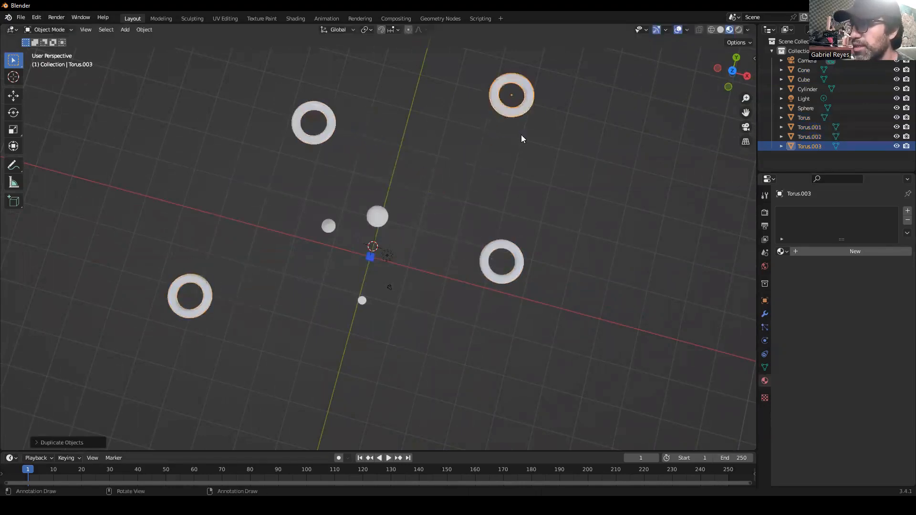
click(520, 139)
key(shift+d)
click(508, 415)
key(shift+d)
click(340, 397)
Step: Scale the blue cube up to several times its size and apply its object transform
alt+drag(350, 374, 394, 211)
click(352, 238)
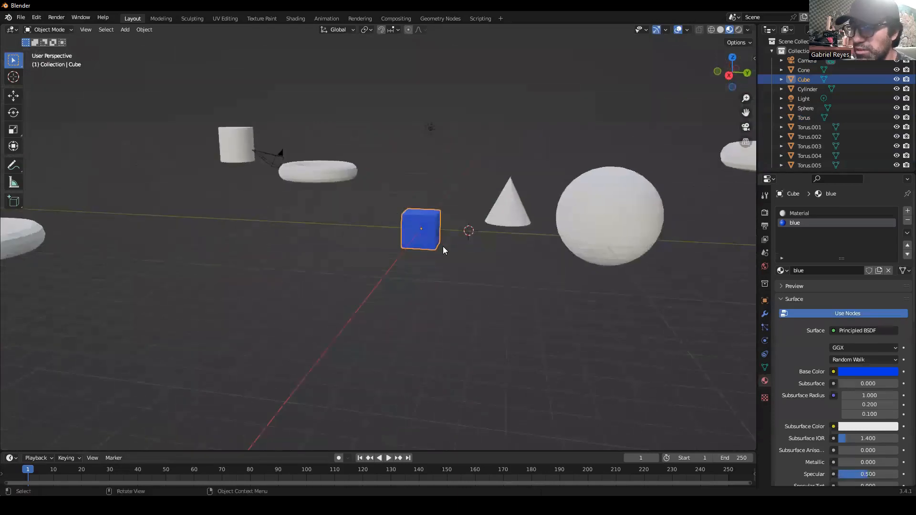
key(s)
click(476, 290)
alt+drag(477, 291, 484, 274)
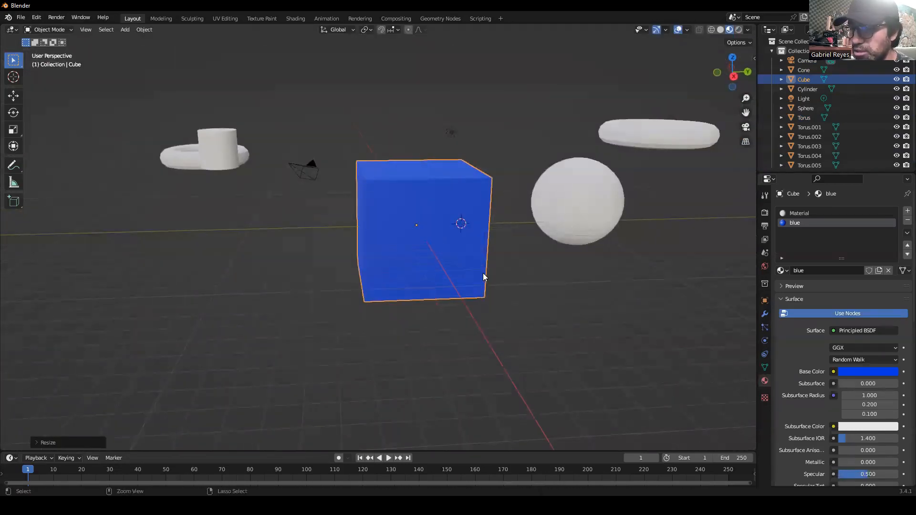
key(ctrl+a)
click(436, 293)
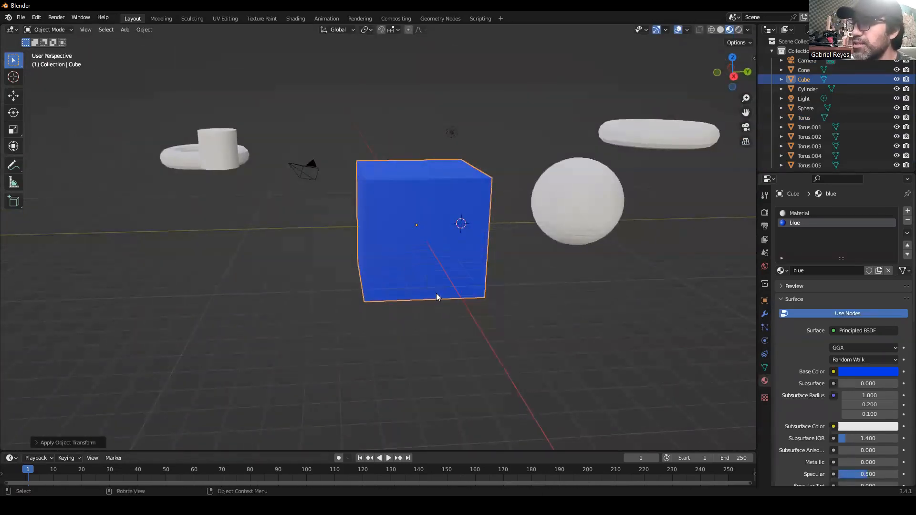
Step: Add a plane and, in top view, move it beside the cube on the positive X side, near the camera
alt+drag(408, 244, 329, 265)
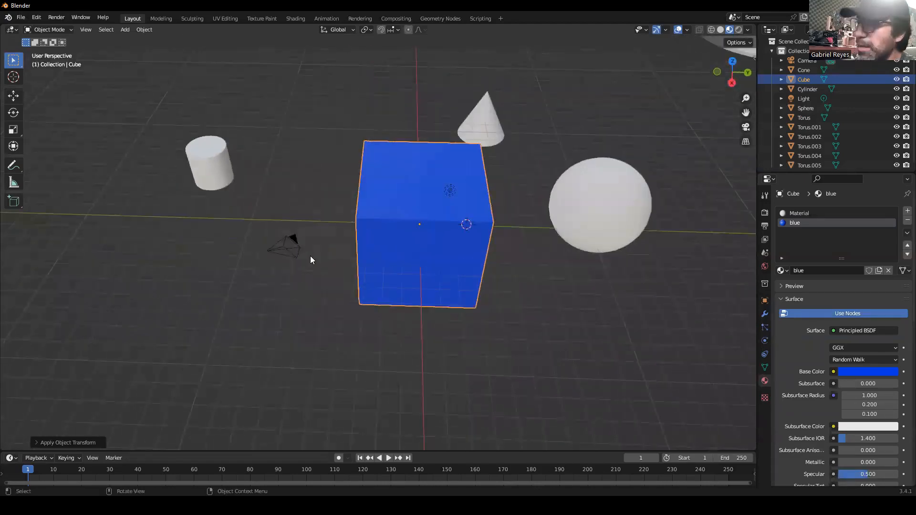
key(KP_7)
scroll(450, 343, up, 2)
shift+middle_drag(427, 278, 405, 289)
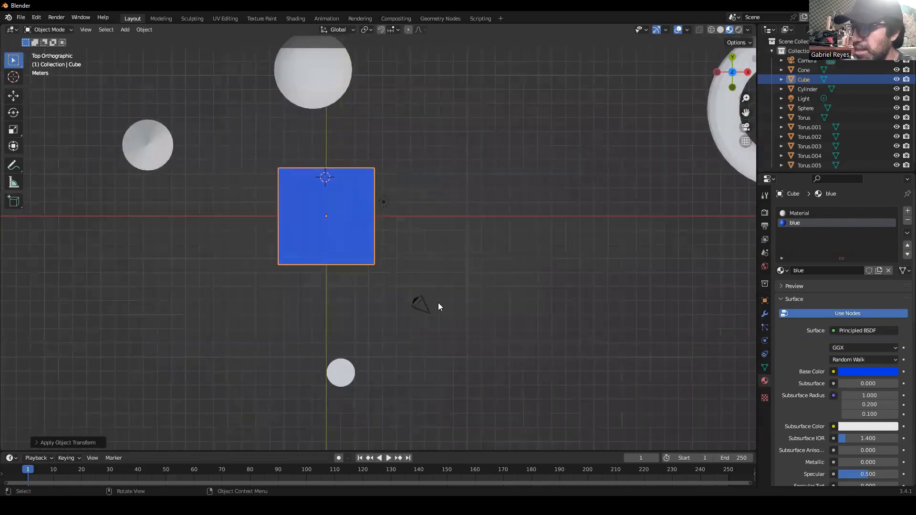
key(shift+a)
mouse_move(431, 291)
click(474, 82)
scroll(441, 299, up, 2)
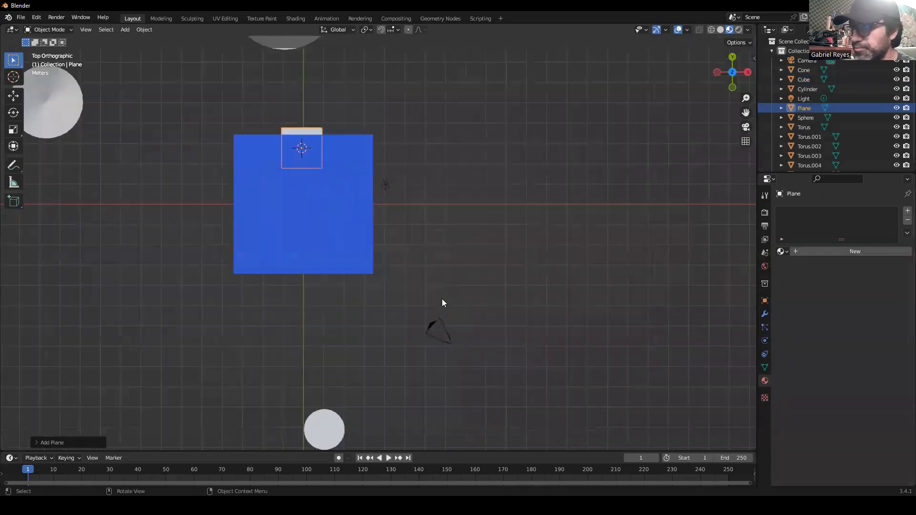
key(g)
click(484, 282)
scroll(486, 284, up, 3)
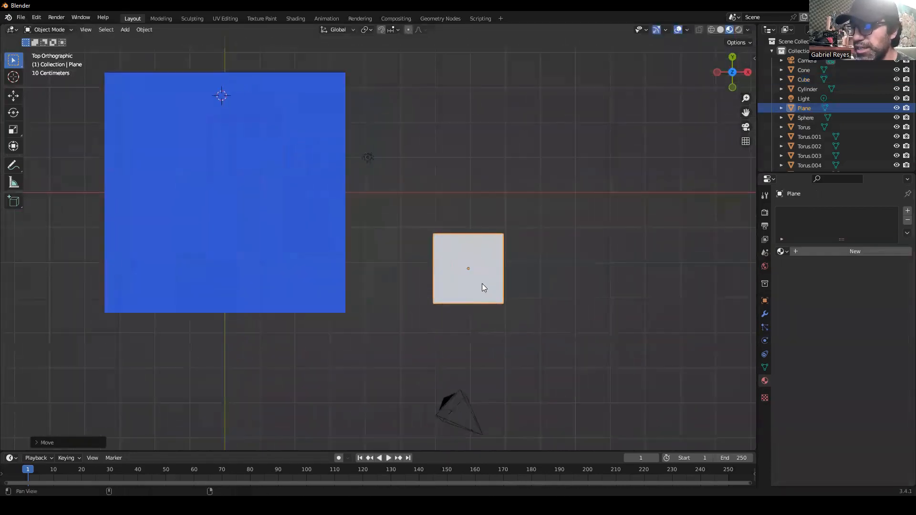
Step: Delete all of the plane's vertices except the corner at its minimum X and minimum Y
key(Tab)
click(431, 301)
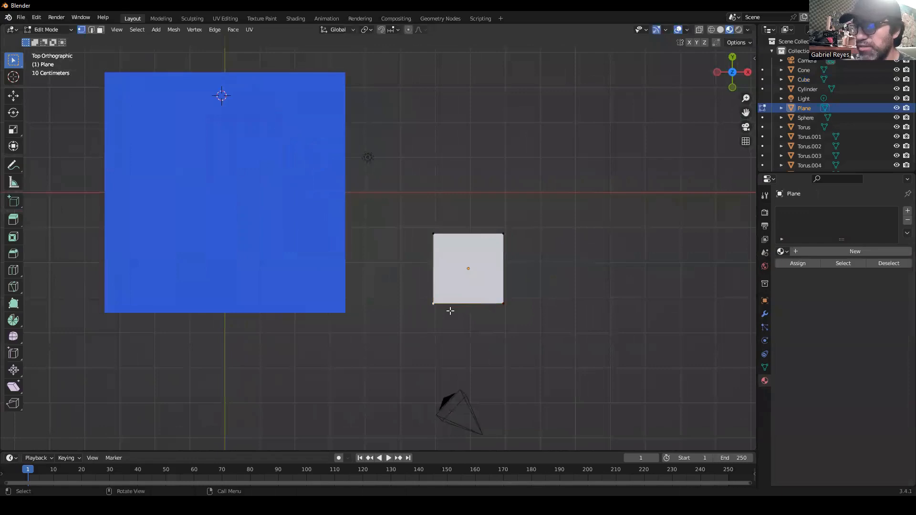
key(ctrl+i)
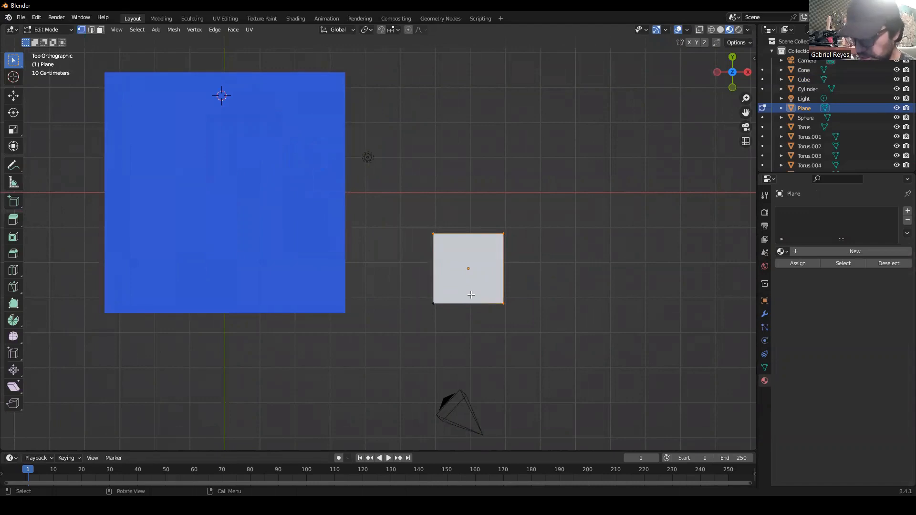
key(x)
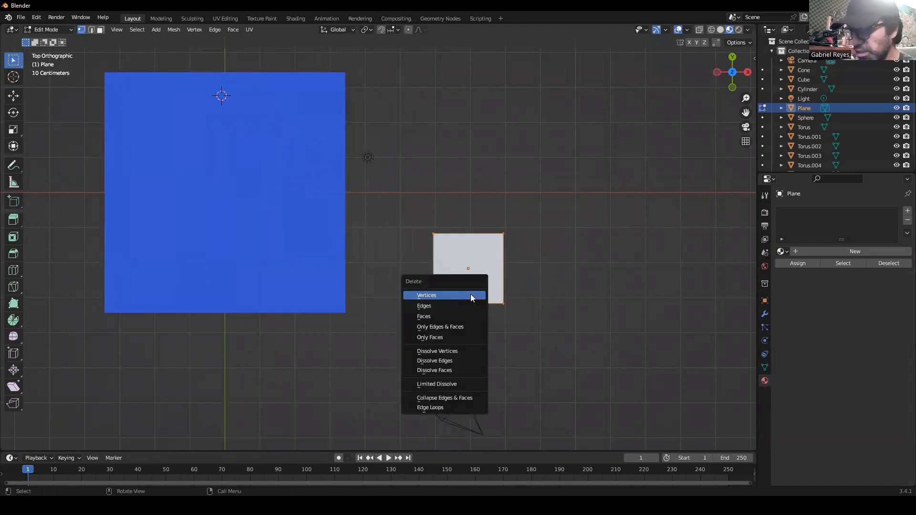
click(472, 297)
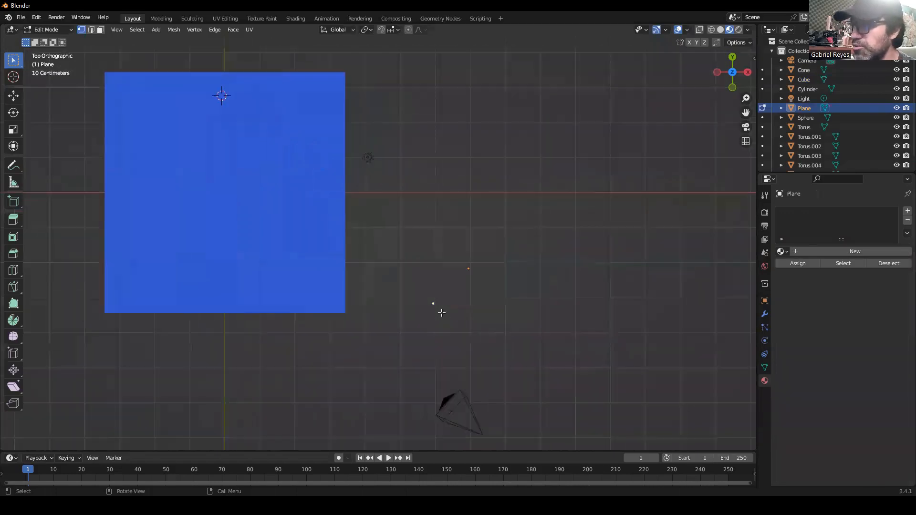
Step: Extrude the remaining vertex into a chain running past the cube's positive X side toward positive Y
key(e)
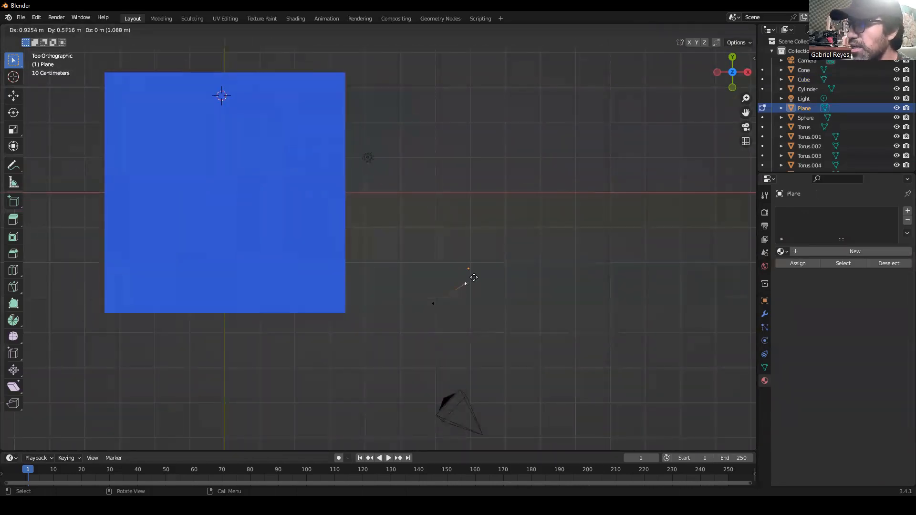
click(475, 276)
key(e)
click(505, 193)
scroll(532, 245, down, 5)
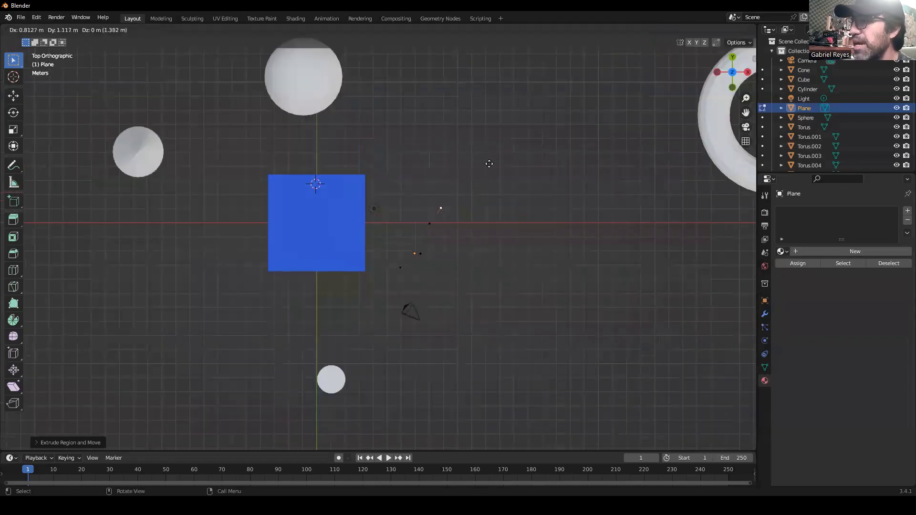
scroll(420, 199, down, 4)
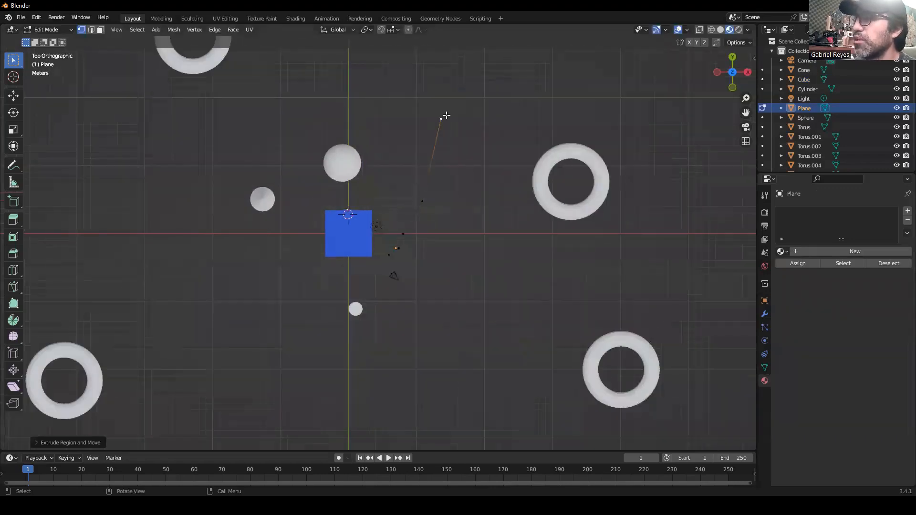
scroll(446, 115, down, 4)
Step: Continue extruding the chain over the sphere, between the cone and the nearest torus, and out to the negative X side
key(e)
click(406, 145)
key(e)
click(383, 120)
key(e)
click(339, 114)
key(e)
click(328, 119)
key(e)
click(301, 186)
key(e)
click(259, 206)
key(e)
click(189, 231)
key(e)
click(222, 231)
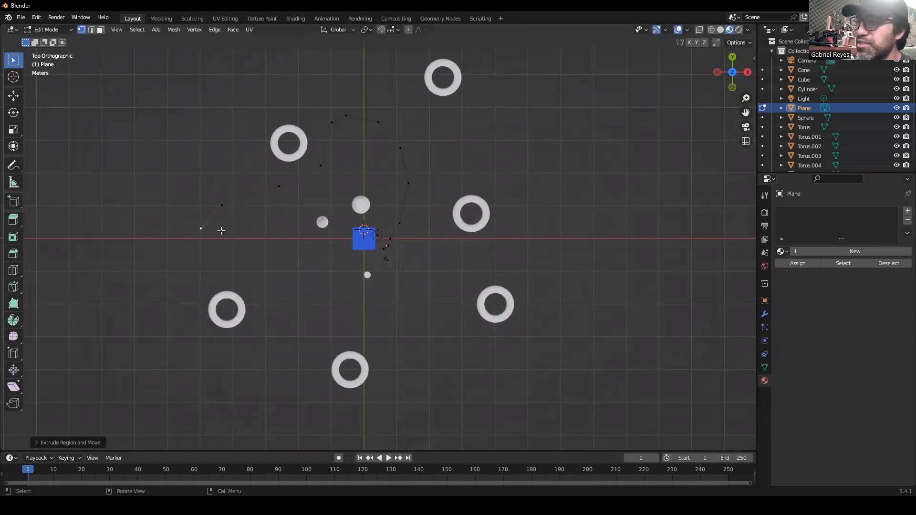
Step: Extend the vertex chain in a wide loop around all the tori, counterclockwise back to the negative X side
scroll(217, 237, down, 4)
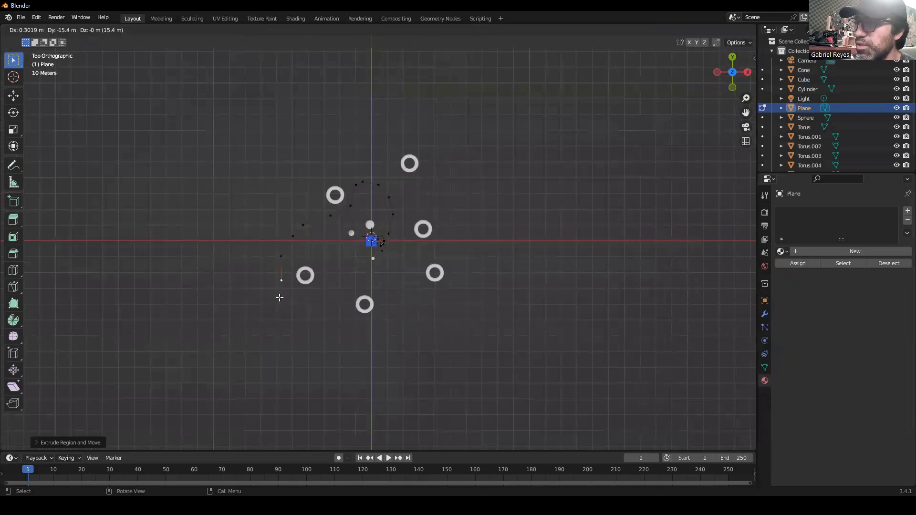
key(e)
click(319, 338)
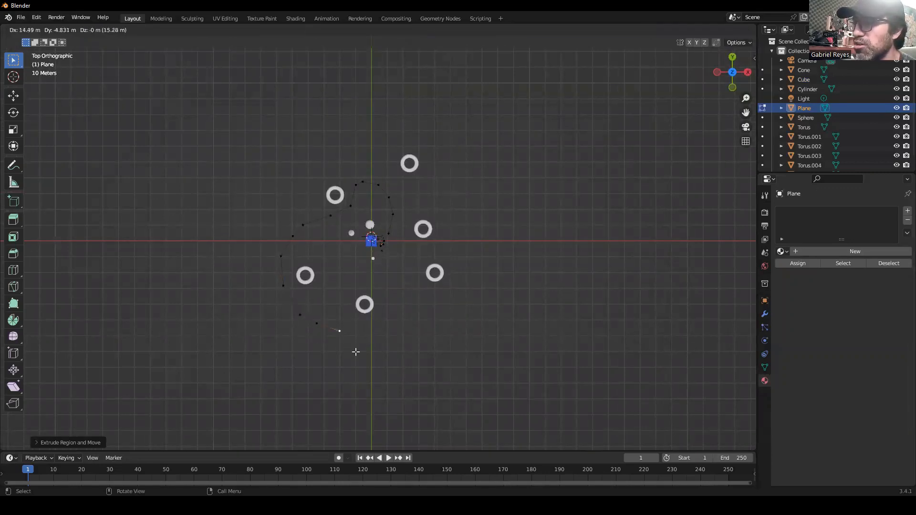
key(e)
click(474, 205)
key(e)
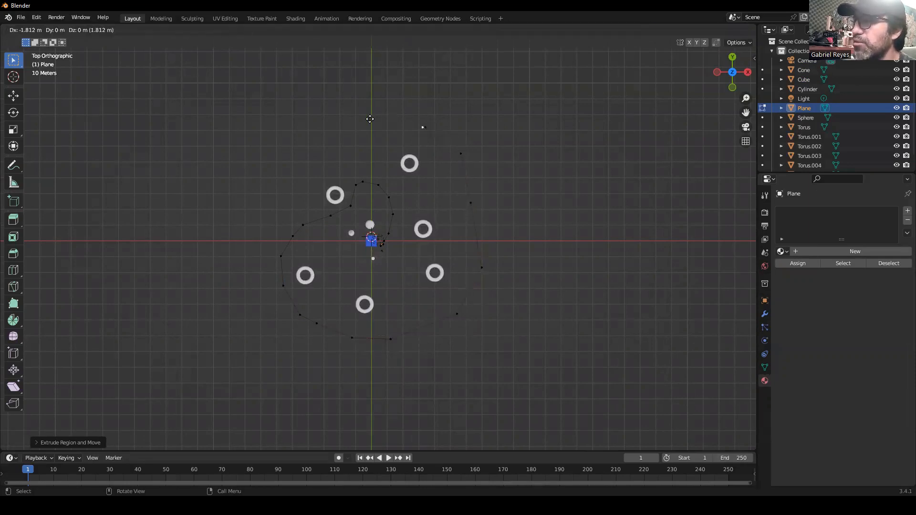
click(290, 137)
click(261, 170)
key(e)
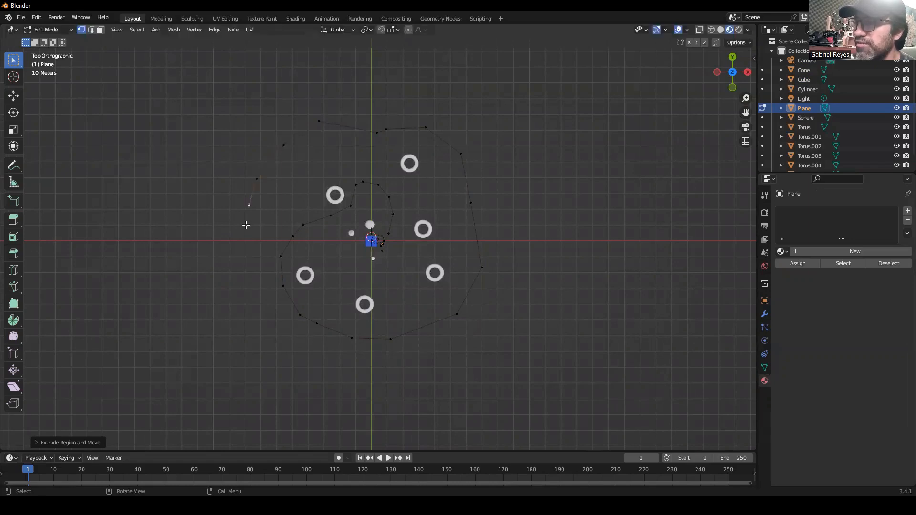
Step: Start a second, wider loop by extruding vertices down the negative X side and across the negative Y side
key(e)
click(265, 329)
key(e)
click(363, 379)
key(e)
click(452, 395)
key(e)
click(526, 389)
key(e)
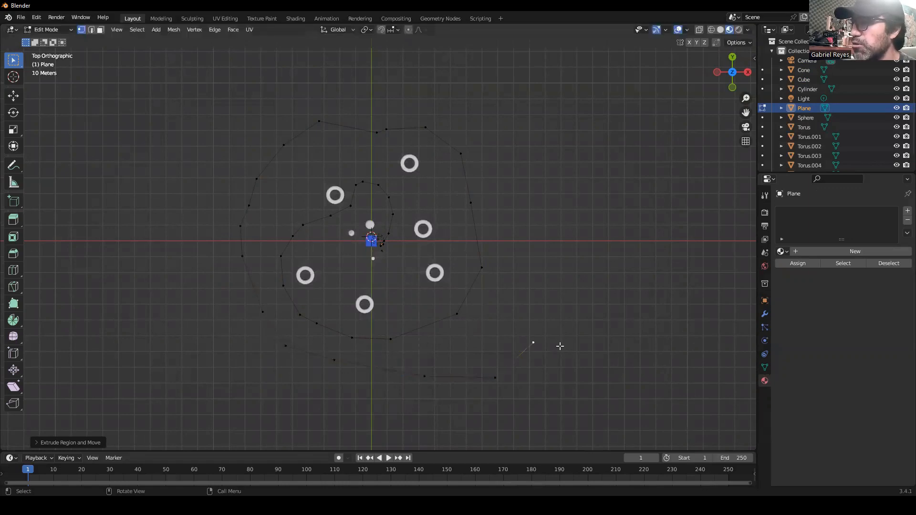
Step: Carry the second loop up the positive X side and across the positive Y side of the ring
click(564, 287)
key(e)
key(e)
click(412, 83)
key(e)
click(307, 79)
key(e)
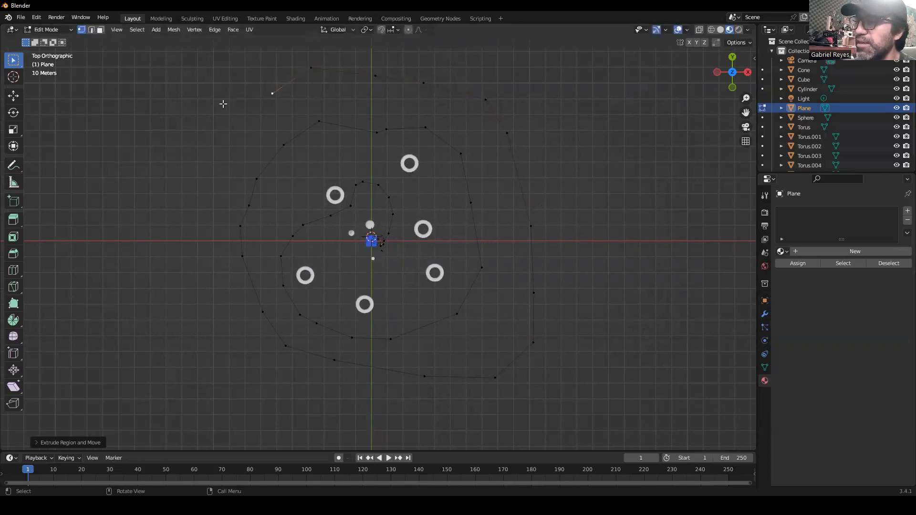
Step: Begin the outermost loop by extruding vertices down the negative X side, outside the previous loop
key(e)
click(159, 188)
key(e)
click(141, 241)
key(e)
click(186, 299)
key(e)
click(206, 335)
key(e)
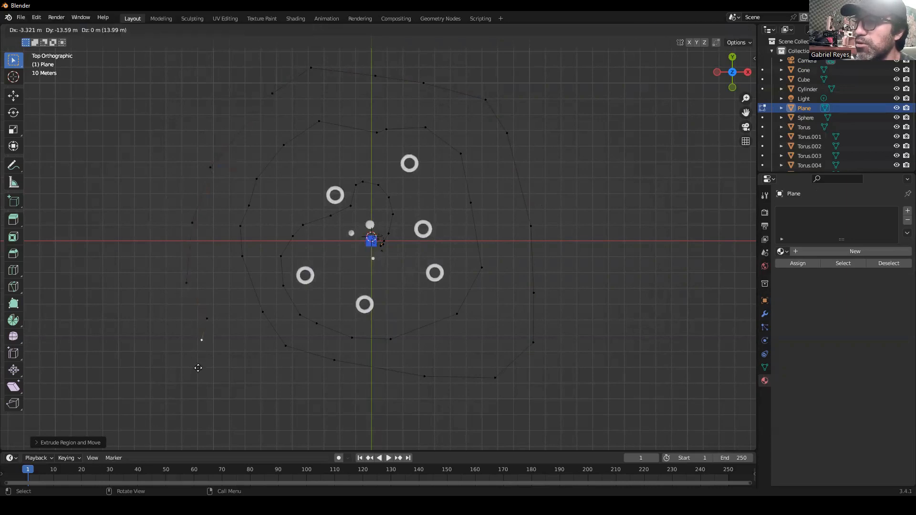
click(201, 384)
Step: Extend the outermost loop irregularly along the negative Y side, end it on the positive X side, and return to Object Mode
key(e)
click(256, 394)
key(e)
click(262, 416)
key(e)
click(355, 415)
key(e)
click(370, 426)
key(e)
click(415, 418)
key(e)
click(470, 417)
key(e)
click(589, 408)
key(e)
click(607, 291)
scroll(609, 290, up, 1)
scroll(609, 291, down, 2)
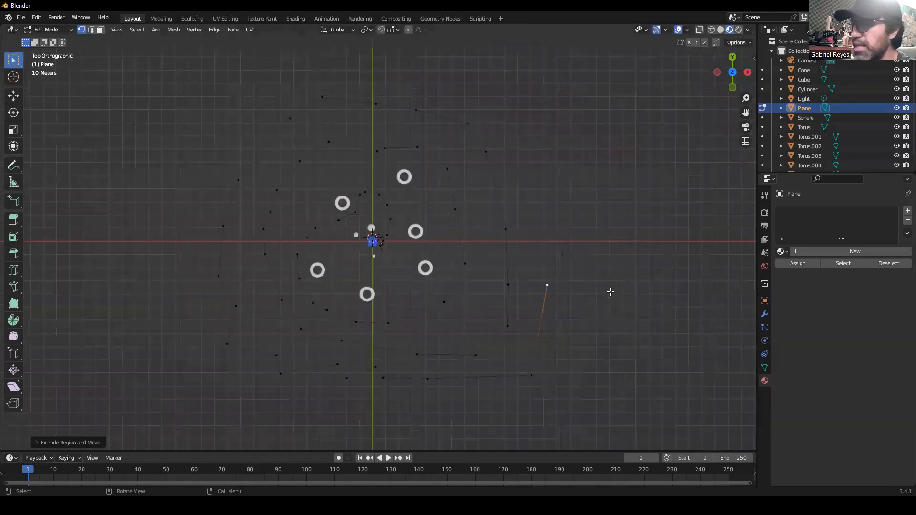
key(Tab)
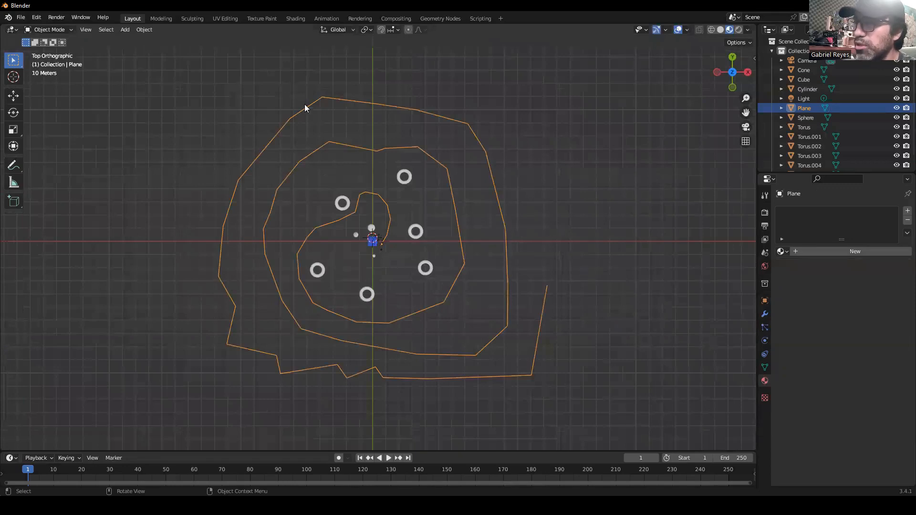
Step: Convert the plane's vertex path to a curve and inspect its control points in Edit Mode
click(145, 29)
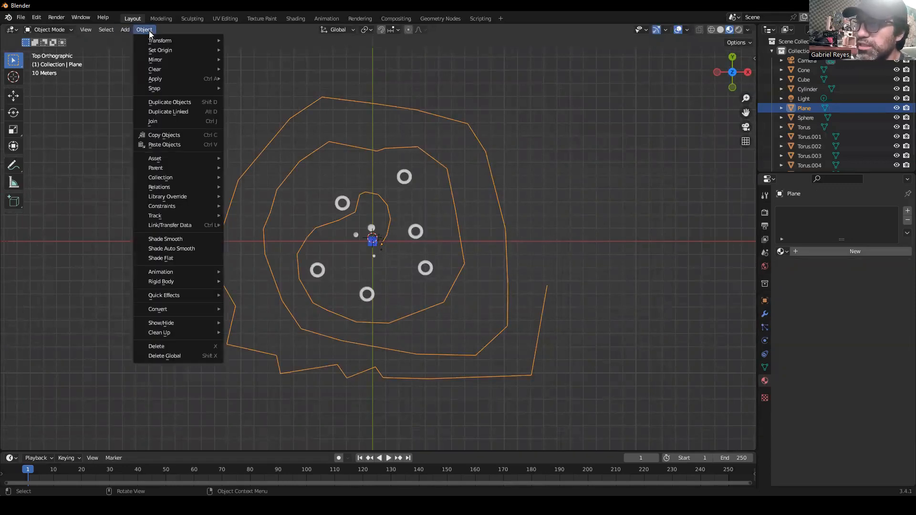
mouse_move(186, 310)
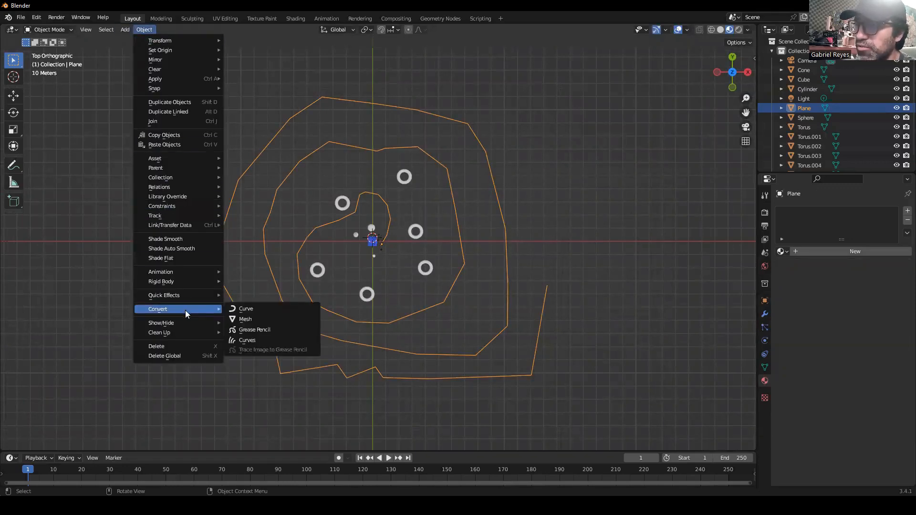
click(263, 309)
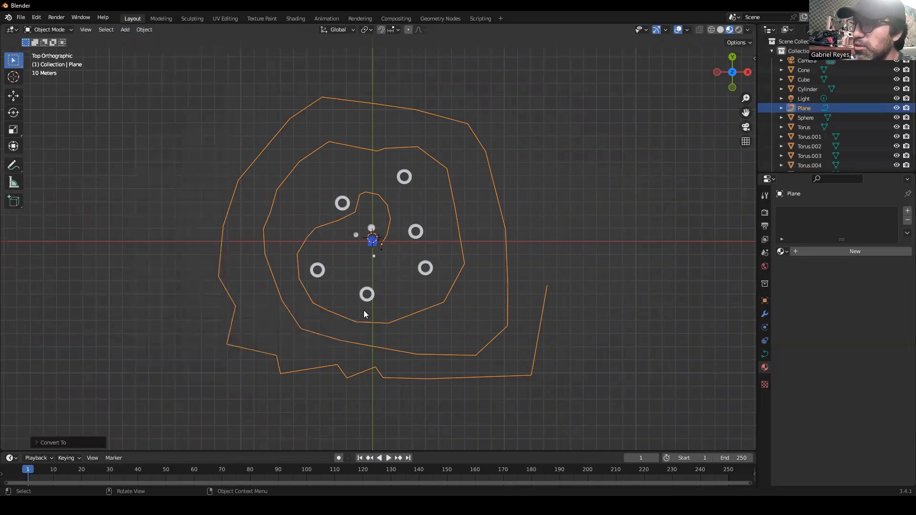
scroll(380, 306, up, 2)
shift+middle_drag(379, 307, 286, 292)
key(Tab)
scroll(285, 294, up, 6)
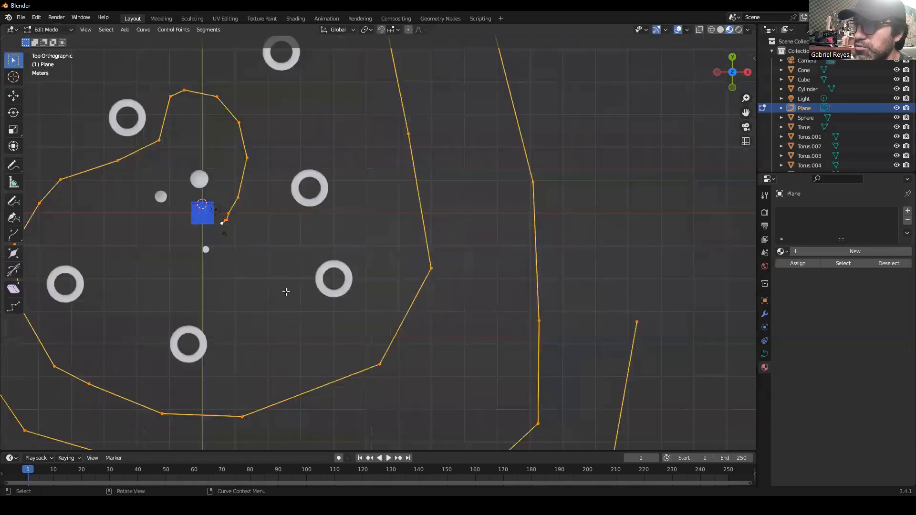
scroll(285, 291, down, 3)
scroll(286, 292, down, 4)
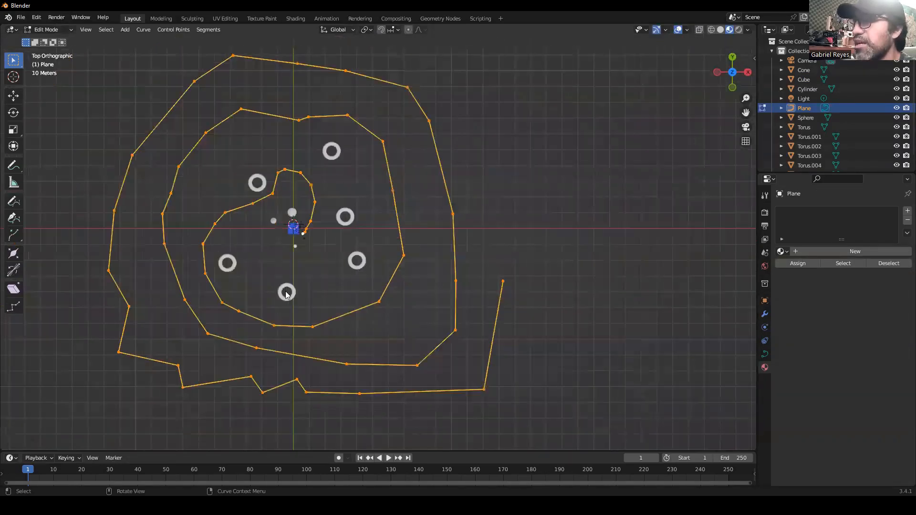
key(Tab)
Step: Select the camera and move it about 4.6 m, mostly downward, toward the level of the path
middle_drag(308, 289, 334, 243)
scroll(334, 242, up, 3)
scroll(333, 246, up, 4)
shift+middle_drag(342, 200, 388, 265)
scroll(309, 246, up, 2)
scroll(389, 266, up, 3)
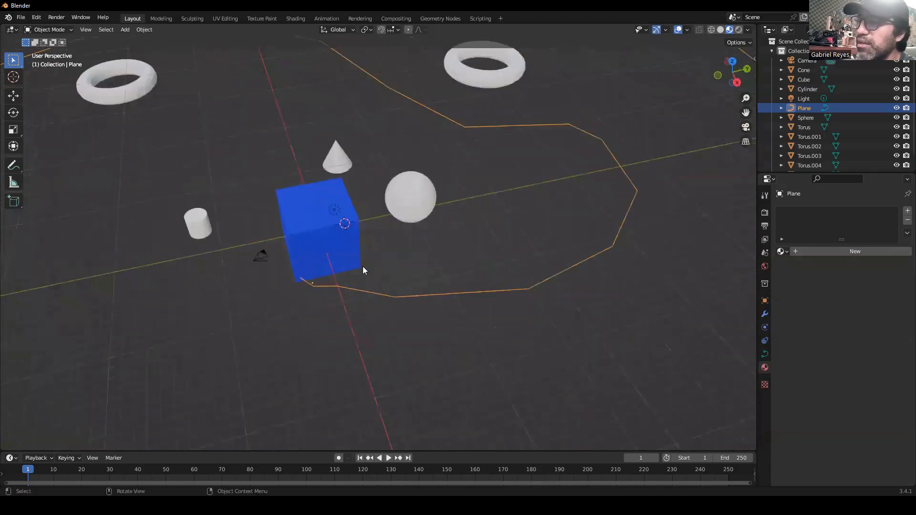
click(255, 258)
scroll(255, 258, down, 3)
middle_drag(318, 256, 327, 225)
scroll(337, 309, down, 3)
middle_drag(337, 309, 364, 272)
key(g)
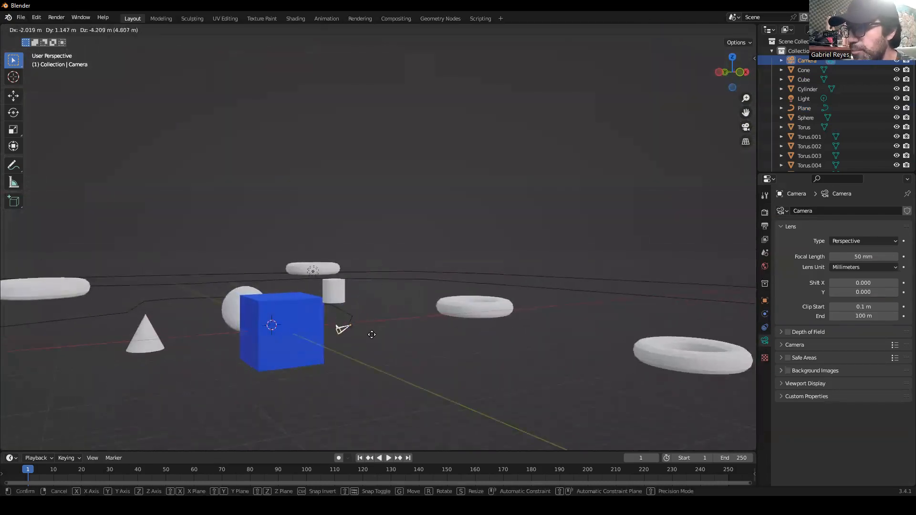
click(373, 334)
Step: Move the camera onto the inner start point of the curve beside the cube
mouse_move(373, 334)
middle_down()
mouse_move(315, 355)
mouse_move(367, 328)
mouse_move(360, 337)
mouse_move(370, 350)
middle_up()
scroll(368, 345, up, 2)
shift+middle_drag(441, 323, 348, 362)
key(g)
click(373, 296)
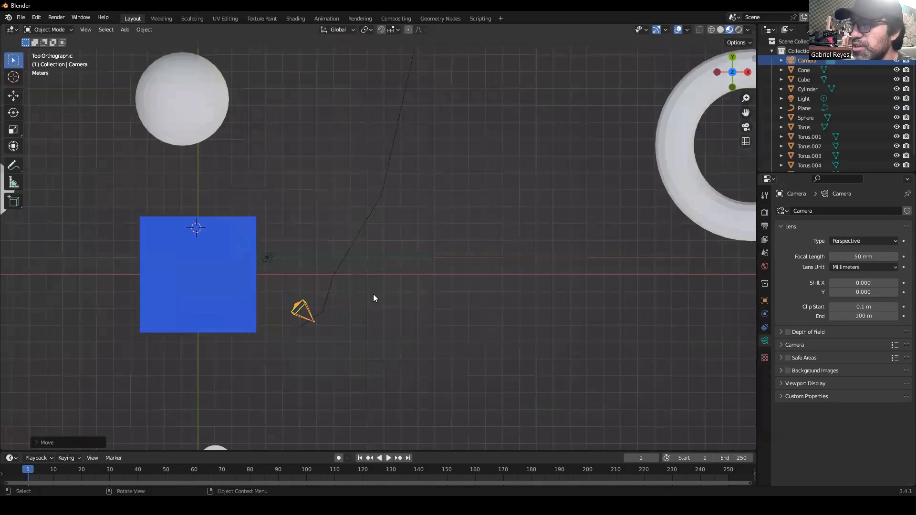
scroll(314, 311, up, 2)
mouse_move(315, 310)
middle_down()
mouse_move(303, 315)
mouse_move(313, 248)
mouse_move(338, 235)
mouse_move(430, 282)
mouse_move(394, 307)
mouse_move(430, 288)
mouse_move(434, 241)
mouse_move(445, 224)
mouse_move(415, 257)
mouse_move(318, 308)
middle_up()
key(g)
click(423, 302)
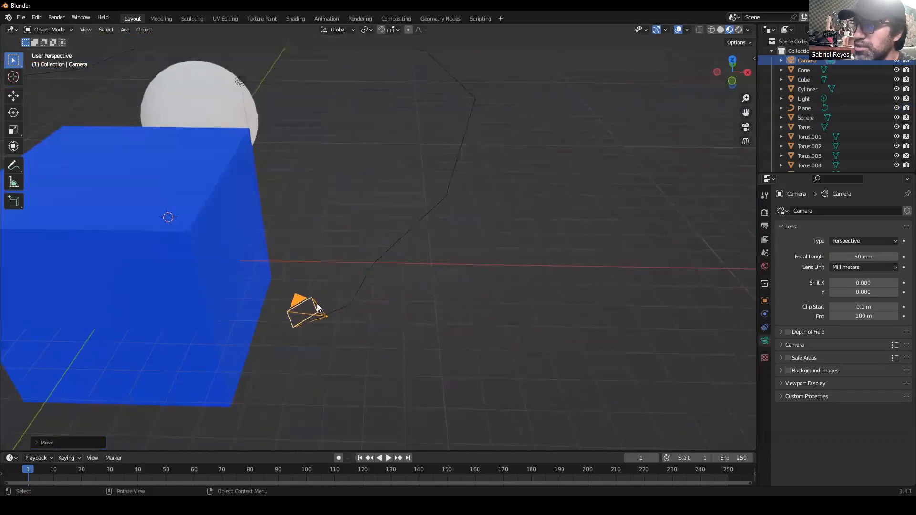
Step: Parent the camera to the curve with the Follow Path option
click(308, 306)
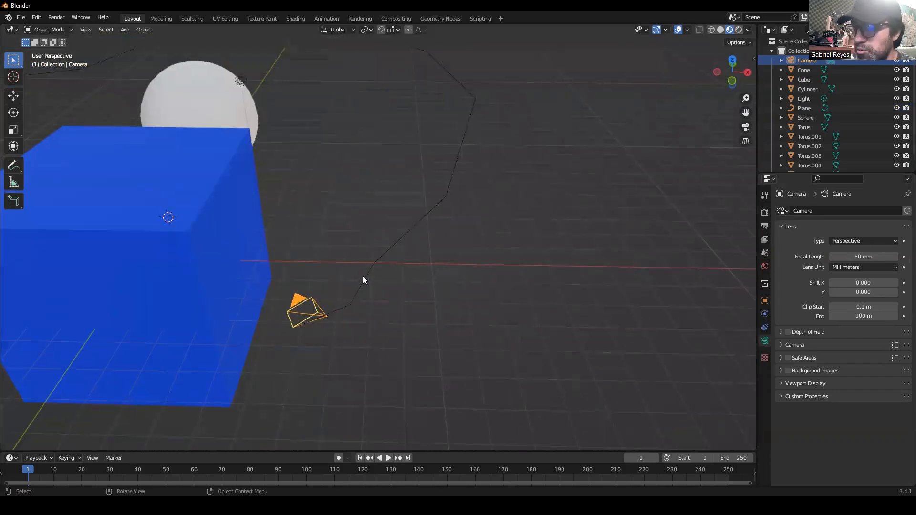
shift+click(363, 276)
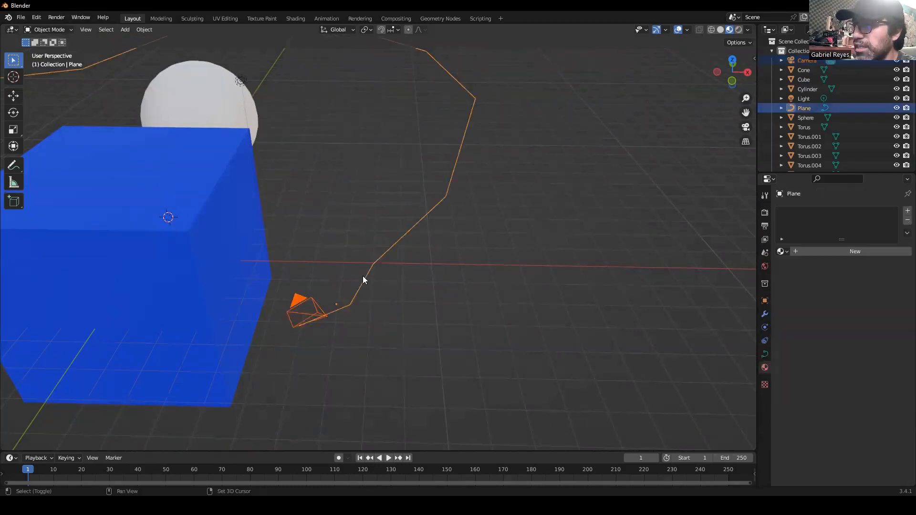
key(ctrl+p)
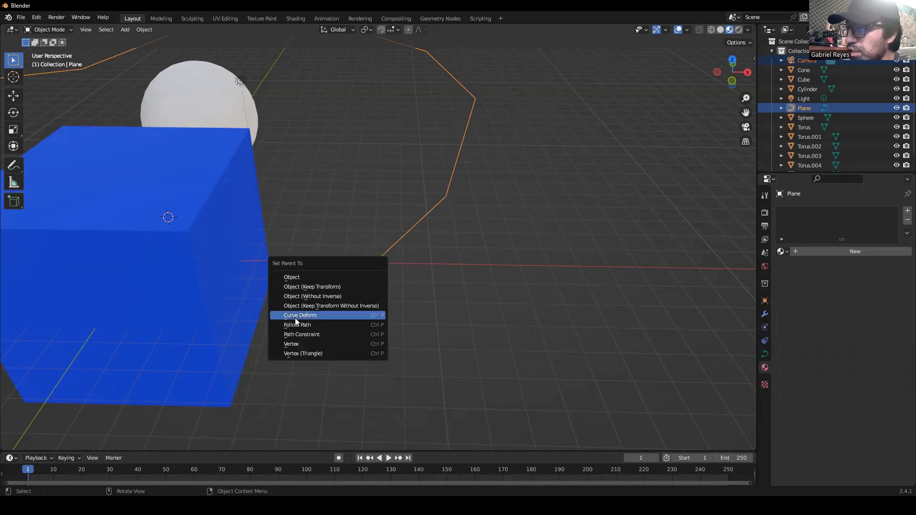
click(309, 324)
Step: Play the animation to check the camera's travel along the curve, stop it, and return to the first frame
middle_drag(344, 323, 552, 244)
middle_drag(479, 248, 473, 238)
scroll(472, 236, down, 8)
key(space)
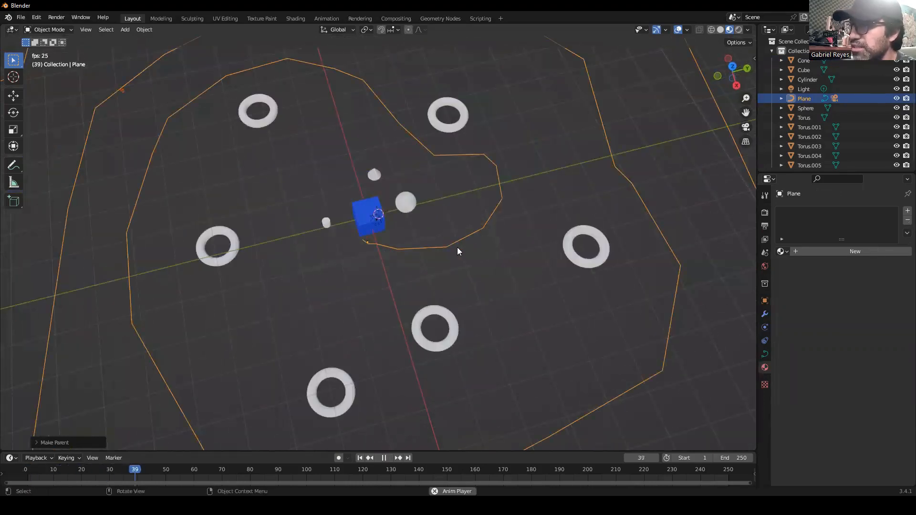
key(space)
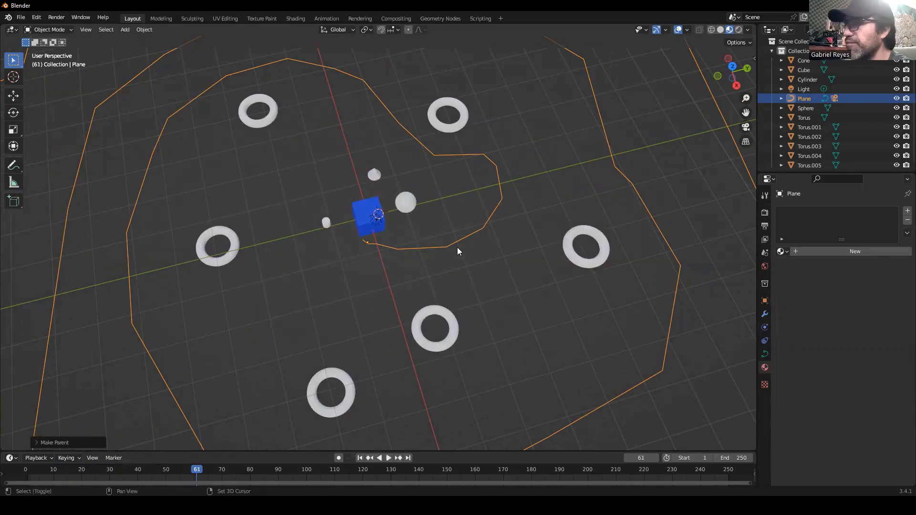
key(shift+Left)
scroll(457, 247, up, 5)
middle_drag(457, 247, 500, 227)
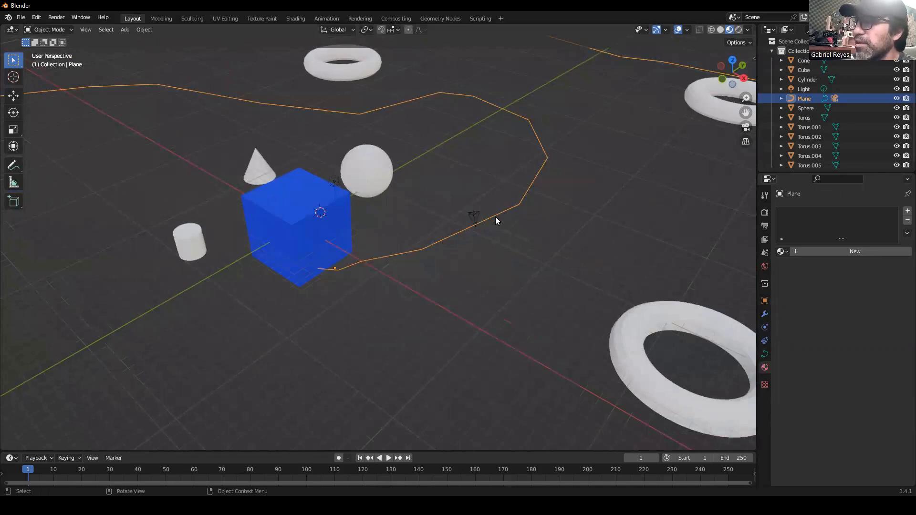
Step: Set the curve's path animation length to 250 frames
click(765, 354)
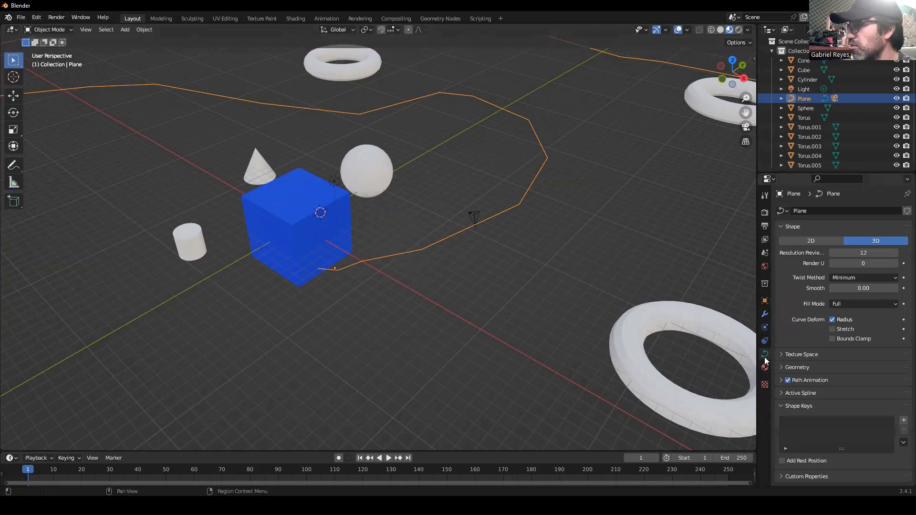
click(806, 380)
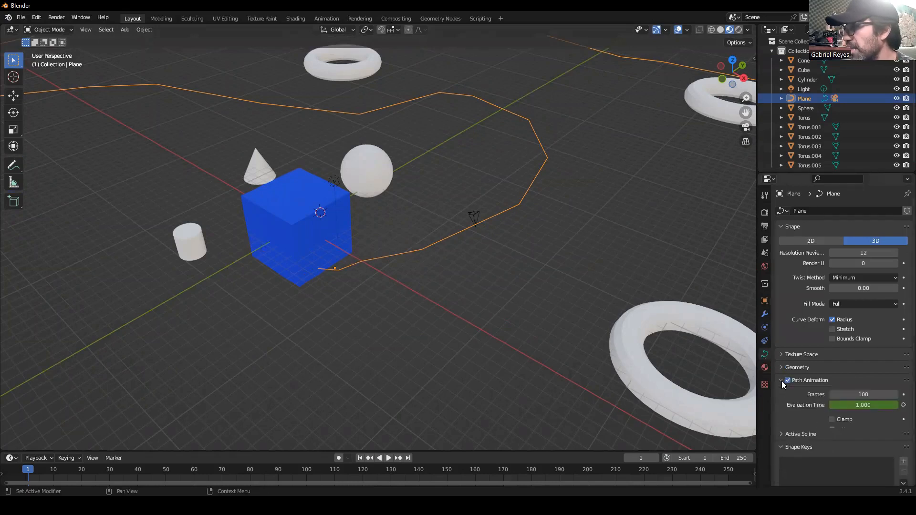
click(848, 394)
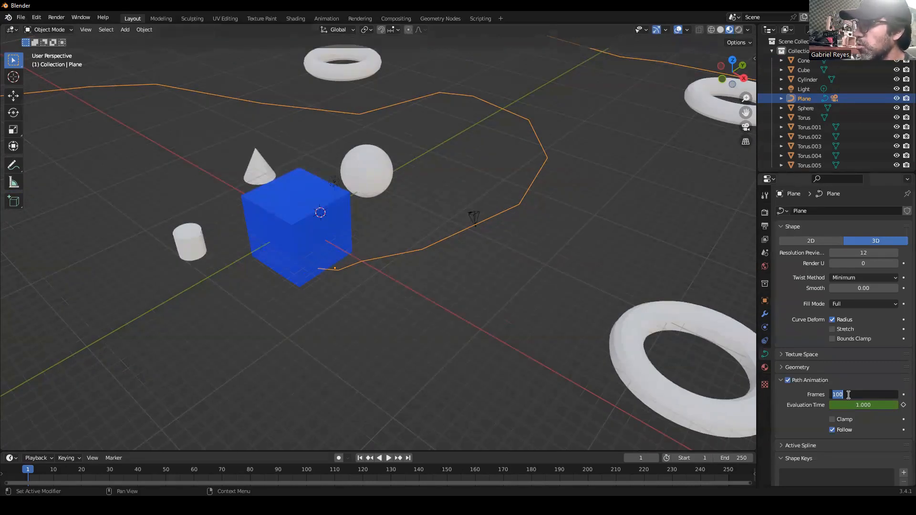
key(Return)
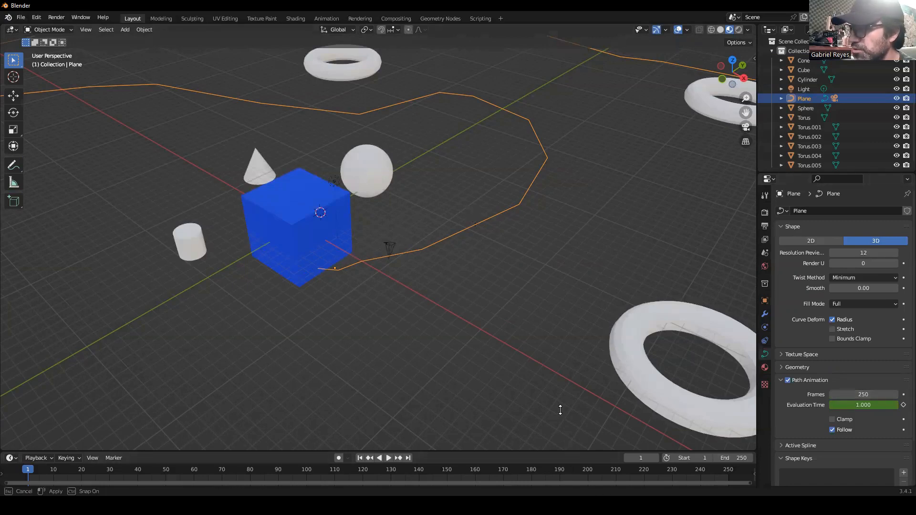
Step: Enlarge the timeline to show its full frame range and set the curve's path animation length to 1000 frames
drag(569, 450, 570, 376)
key(Home)
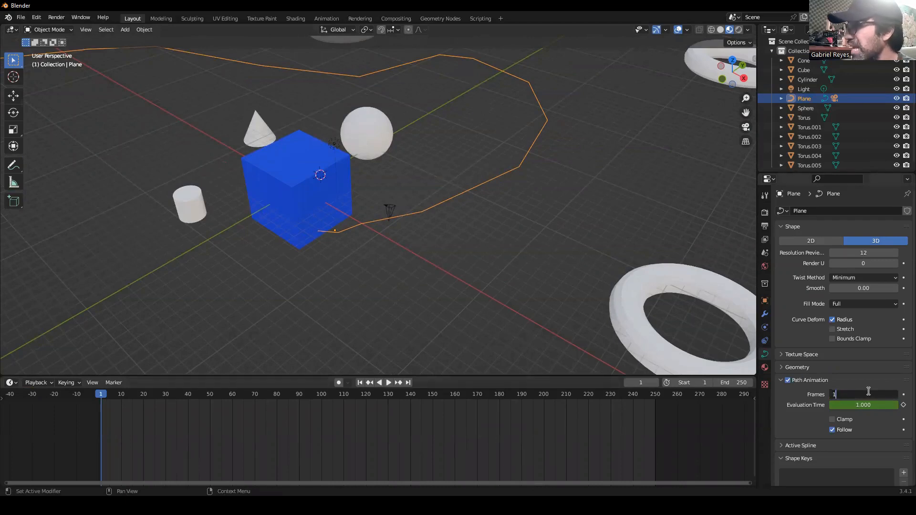
key(Return)
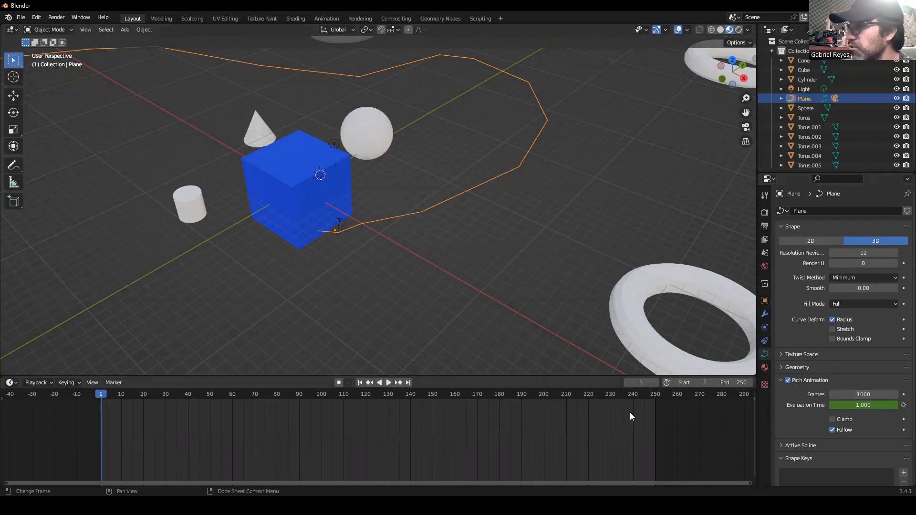
scroll(626, 413, down, 2)
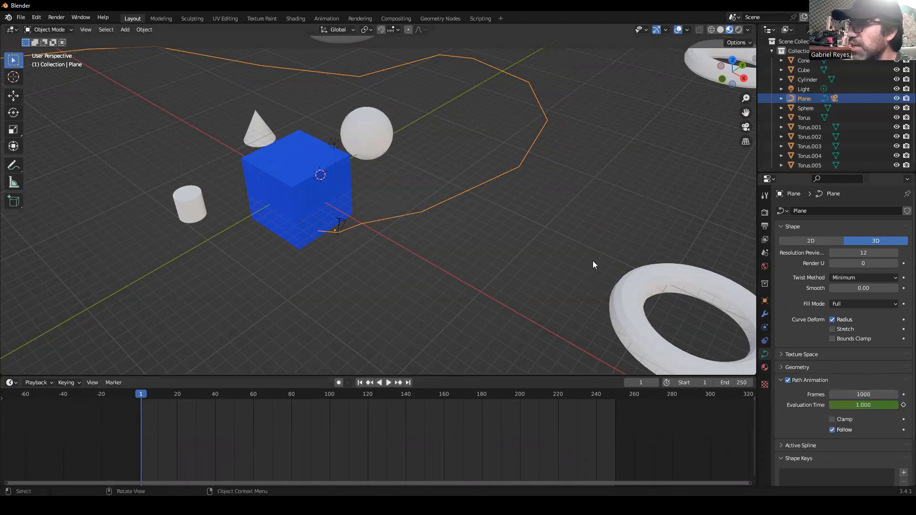
Step: Play the animation in top view to check the camera's travel along the whole curve, stop it, and return to the first frame
middle_drag(449, 221, 412, 228)
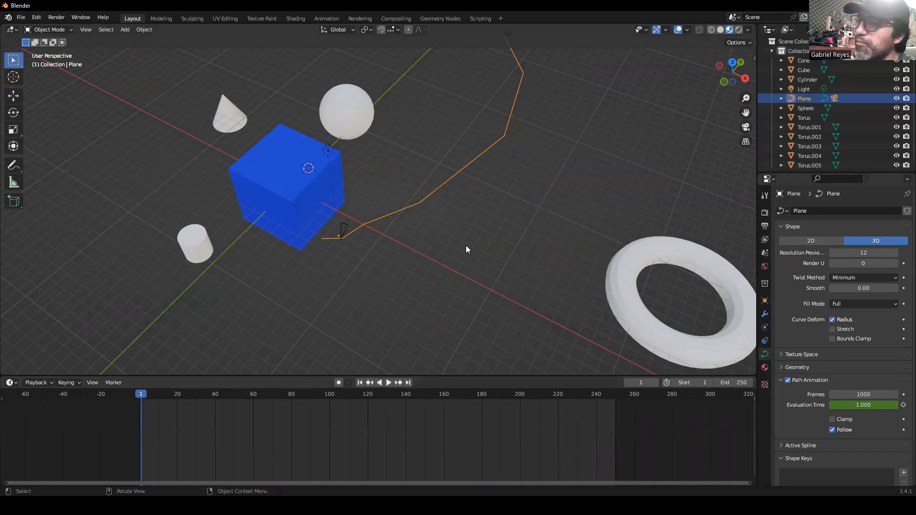
key(KP_7)
scroll(465, 244, down, 3)
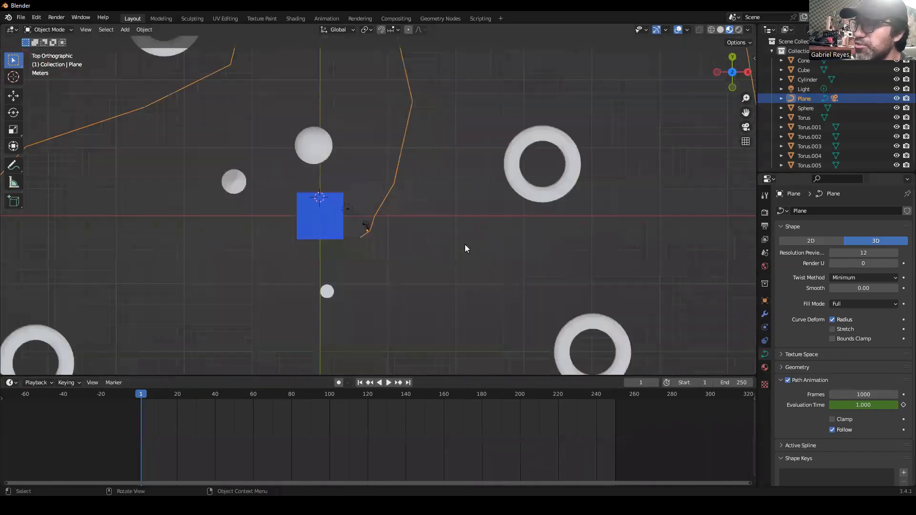
key(space)
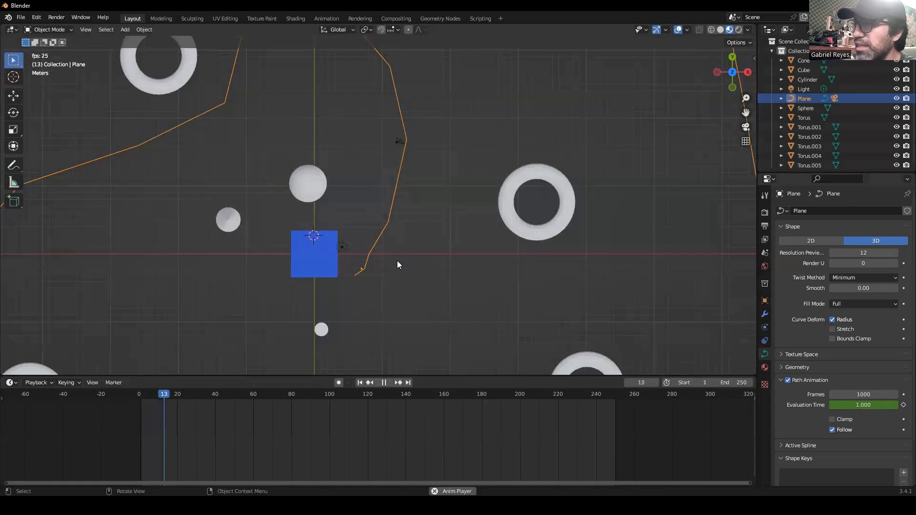
scroll(396, 261, down, 4)
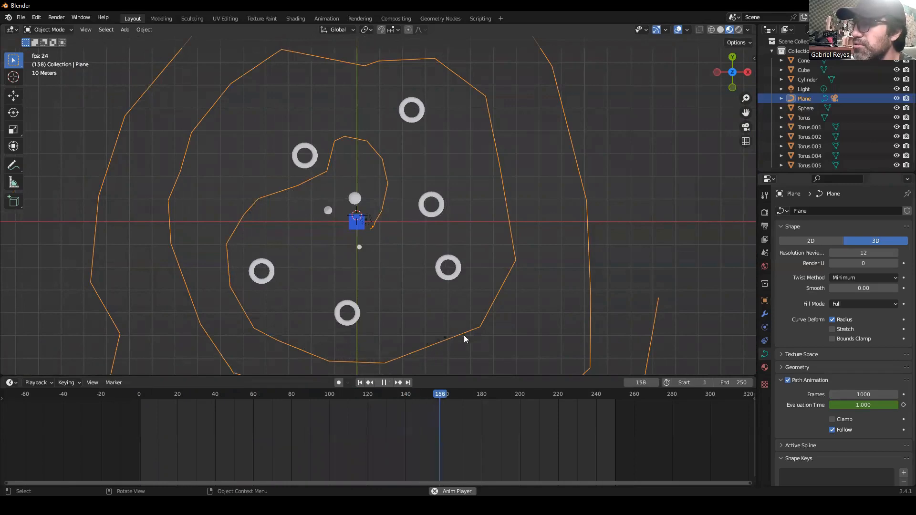
key(space)
key(shift+Left)
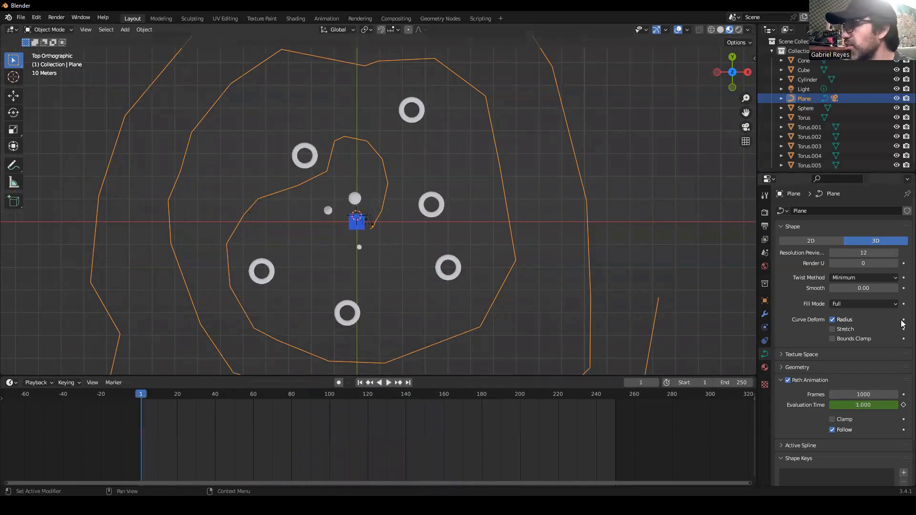
Step: Set the curve's path animation length to 2000 frames and play the animation briefly to check the camera's speed
click(865, 394)
text(2000)
key(Return)
key(space)
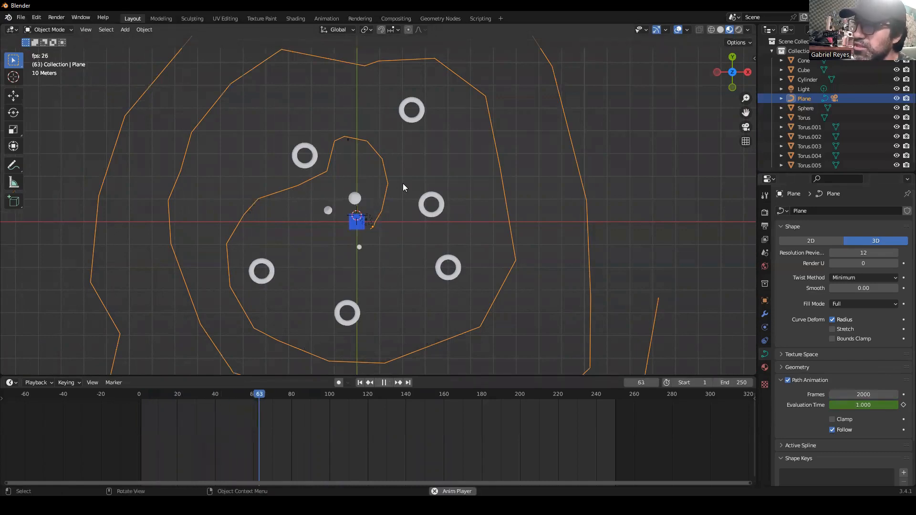
key(space)
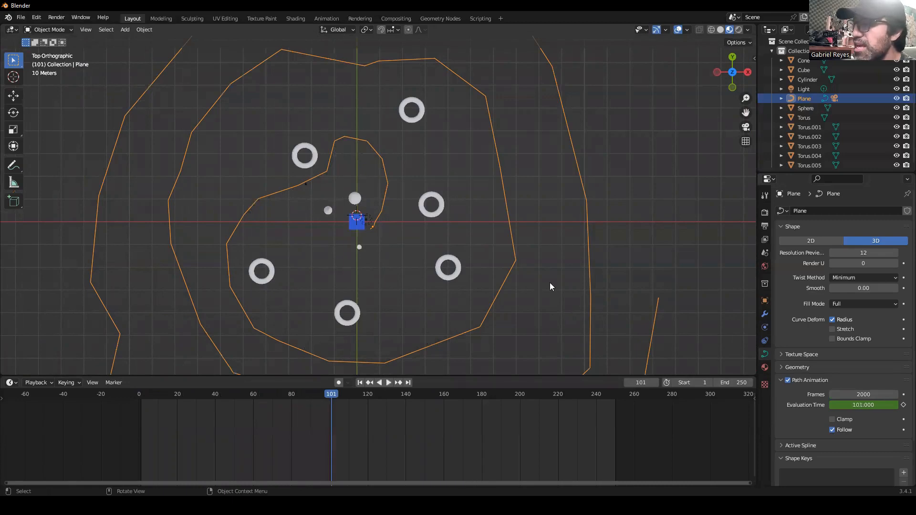
Step: Split the 3D viewport into two side-by-side views, show the camera's view in one of them, and select the camera
drag(669, 373, 341, 257)
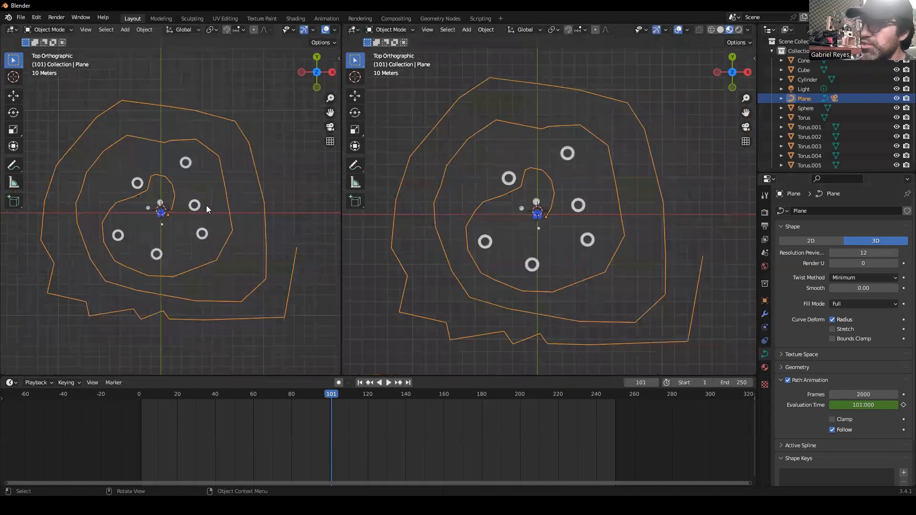
key(KP_0)
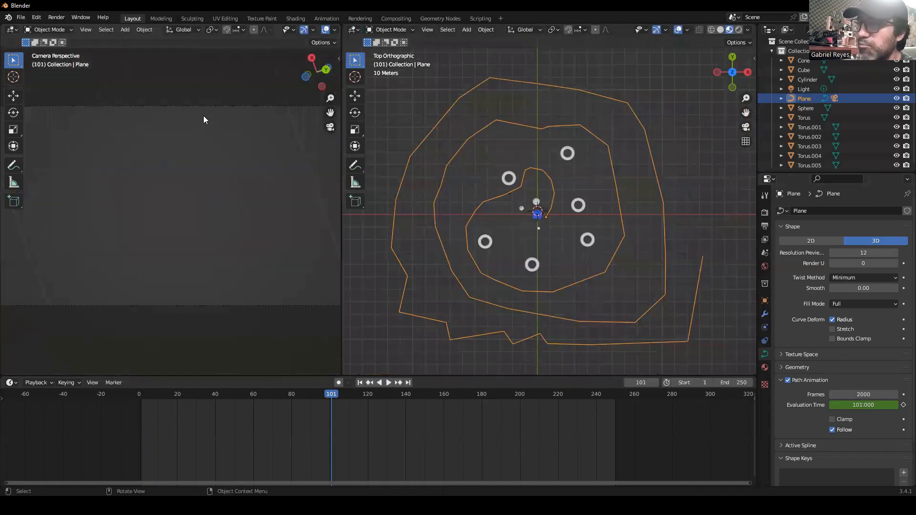
click(197, 123)
scroll(210, 166, down, 2)
scroll(211, 166, up, 2)
scroll(211, 166, down, 3)
Step: Preview the animation through the camera from frame 31 and return to the first frame
drag(333, 395, 198, 395)
key(space)
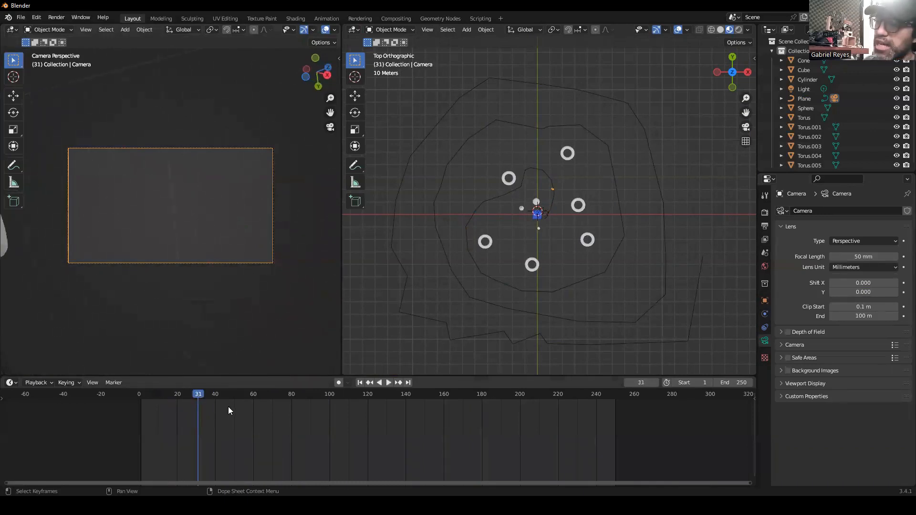
key(shift+Left)
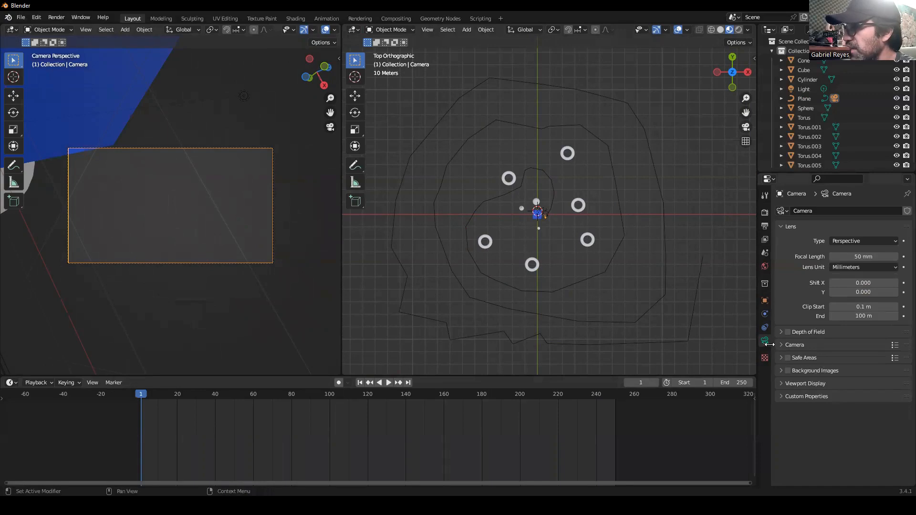
Step: Set the camera's clip end distance to 500 m
click(866, 319)
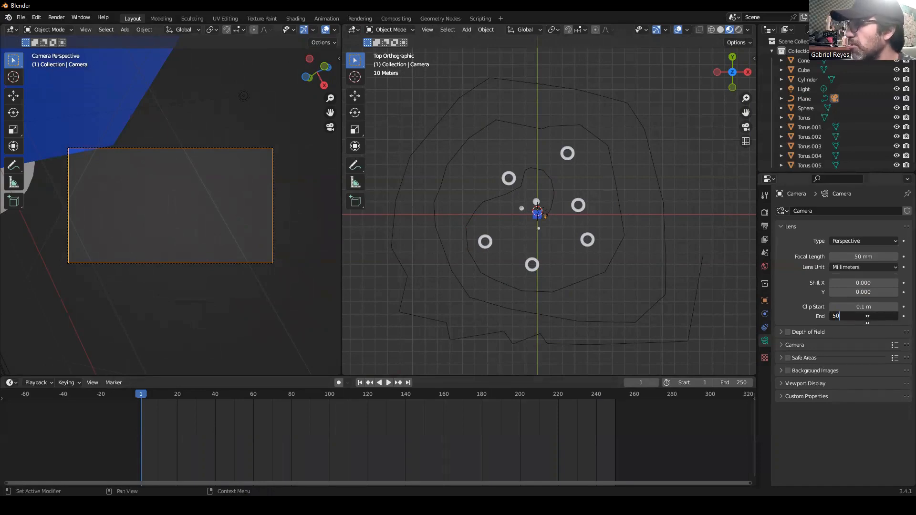
key(Return)
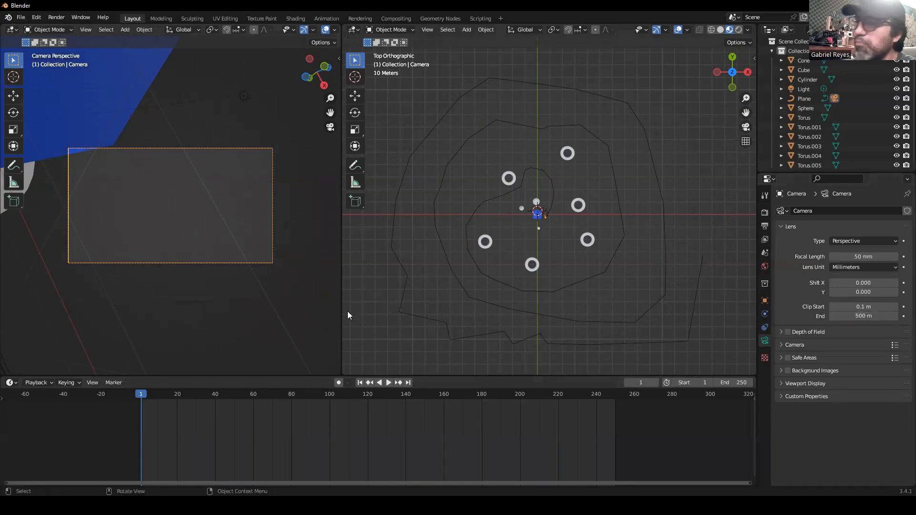
scroll(347, 311, up, 1)
scroll(295, 287, up, 2)
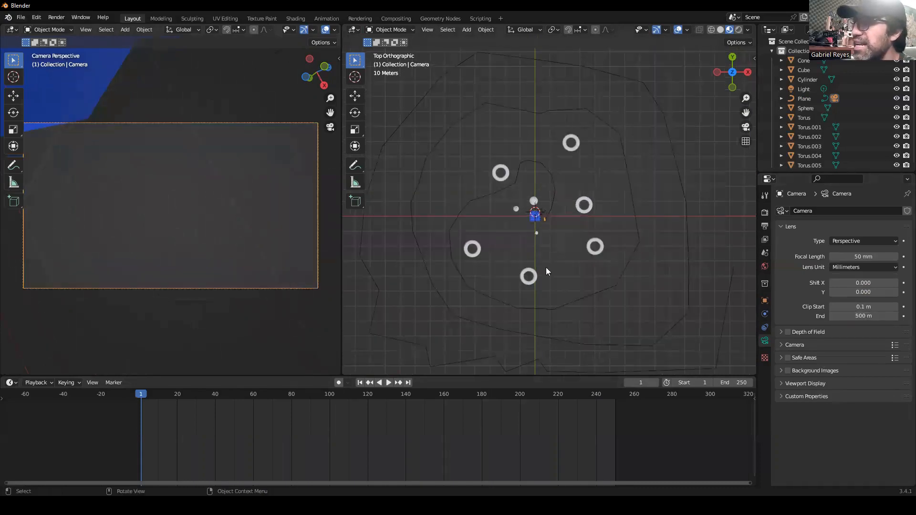
Step: Add a Track To constraint to the camera with the blue cube as its target
scroll(586, 258, up, 8)
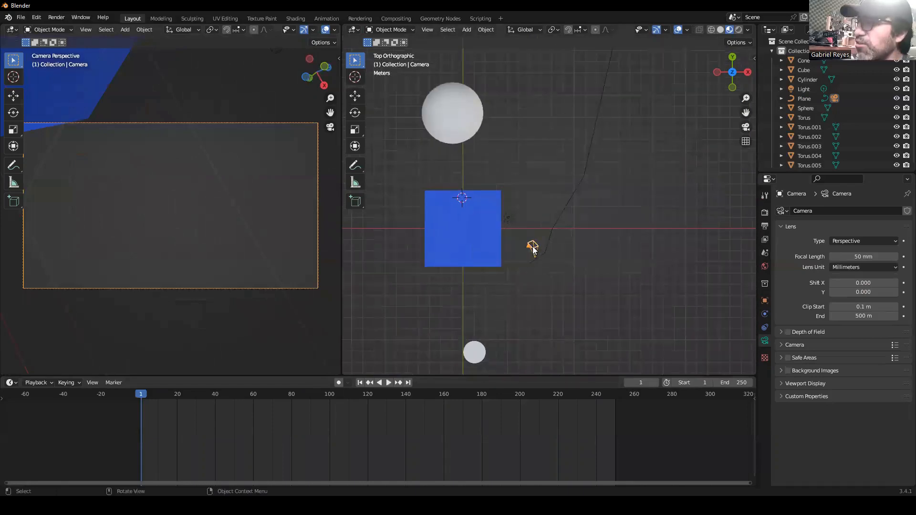
scroll(532, 250, up, 2)
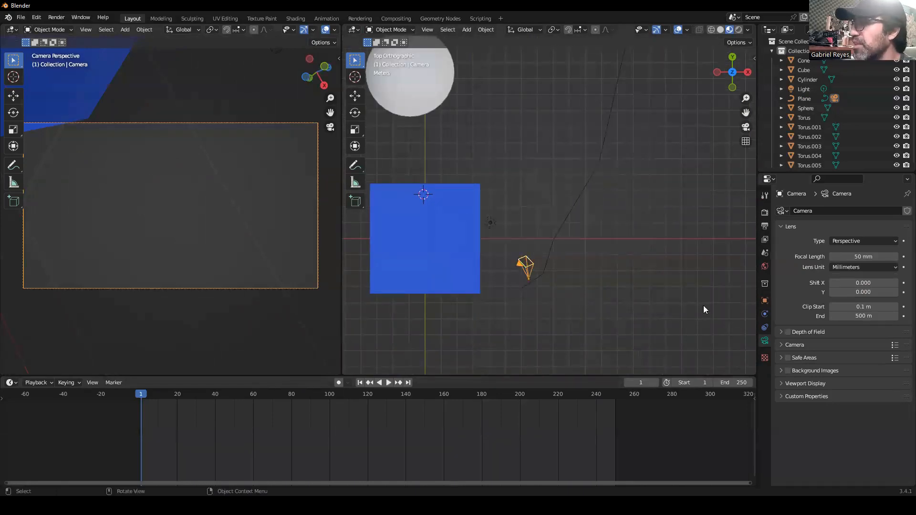
click(765, 328)
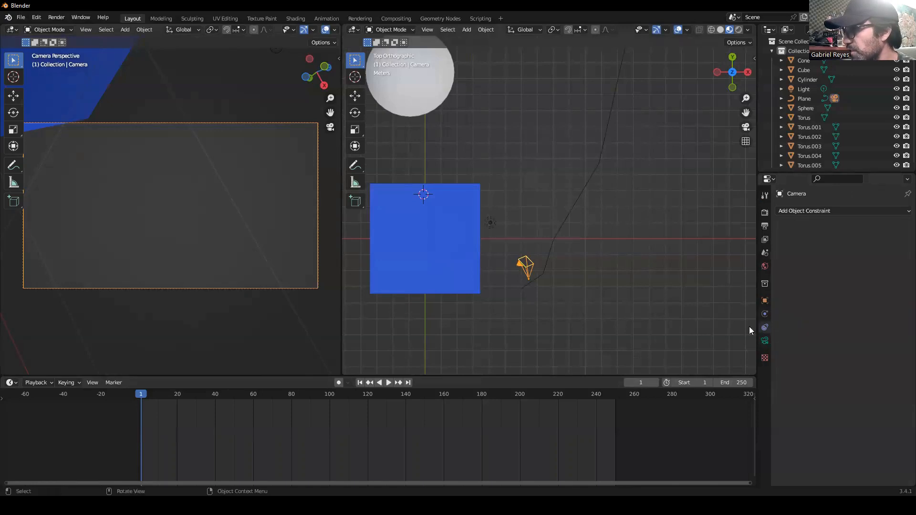
click(822, 211)
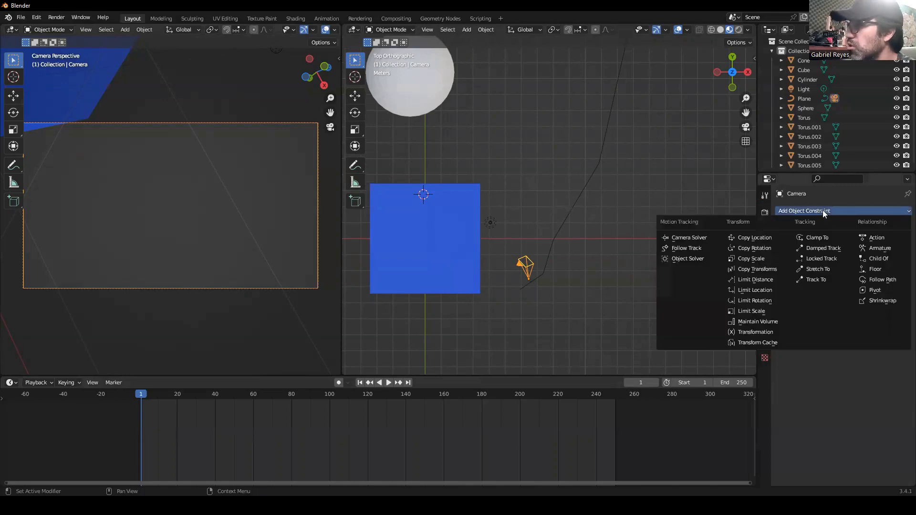
click(816, 280)
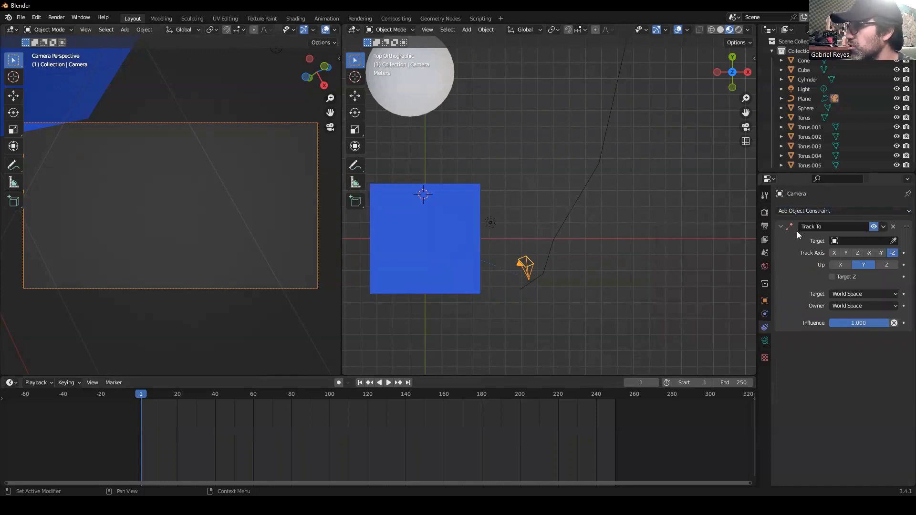
click(894, 241)
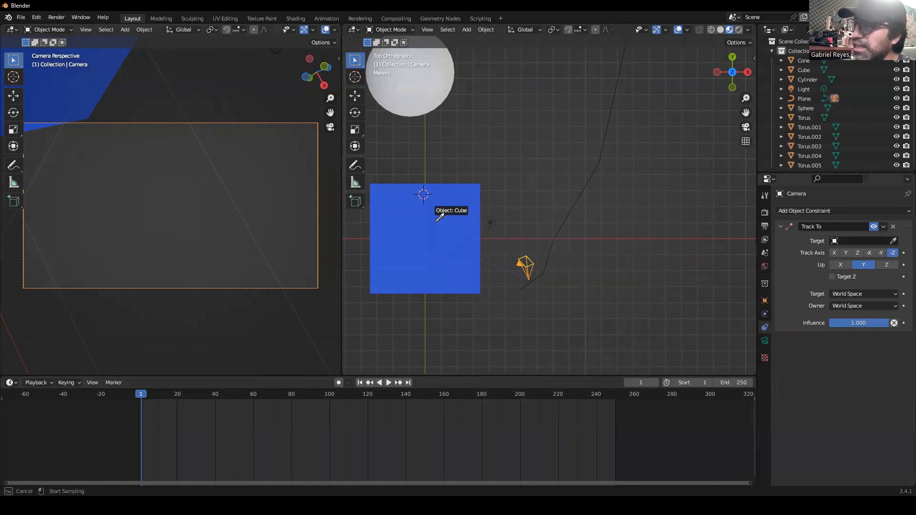
click(439, 217)
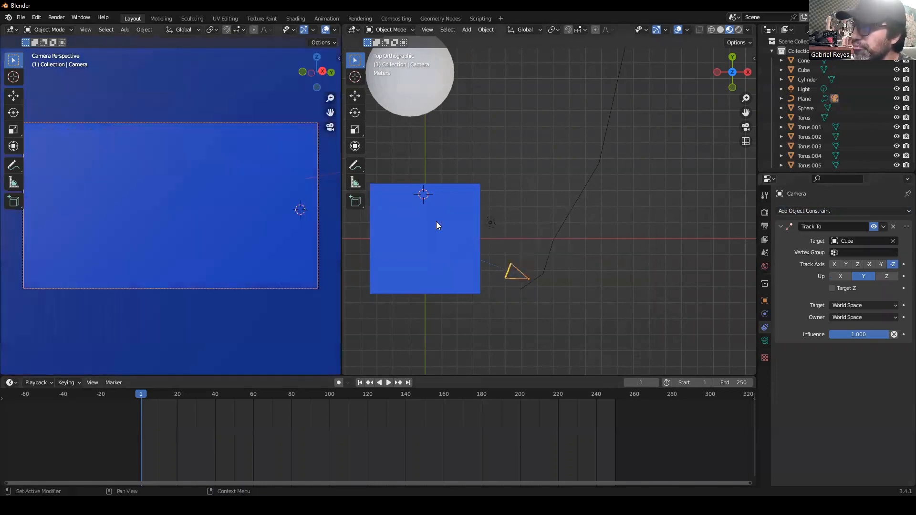
Step: Examine how the camera is aimed at the blue cube, both from around the scene and through the camera's view
scroll(488, 253, down, 2)
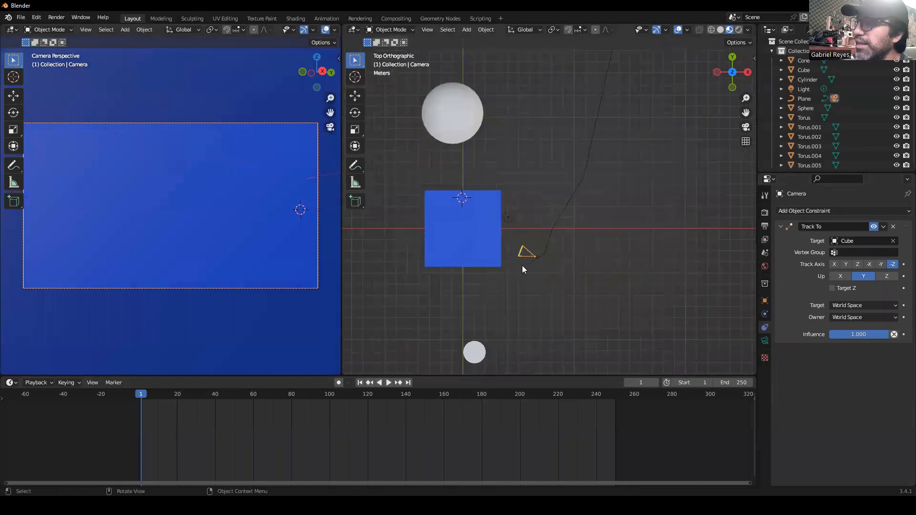
middle_drag(547, 258, 575, 242)
scroll(540, 232, down, 1)
scroll(551, 237, down, 2)
scroll(531, 217, up, 3)
middle_drag(465, 218, 478, 217)
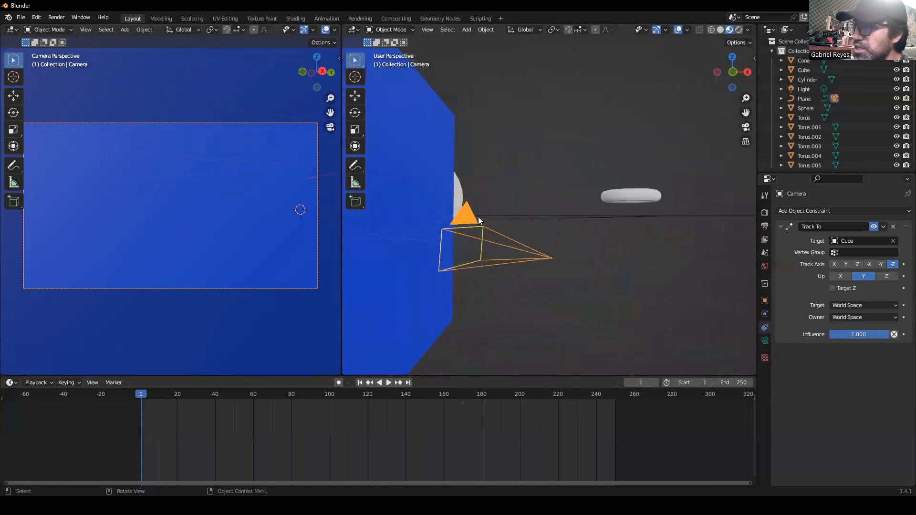
middle_drag(516, 142, 511, 180)
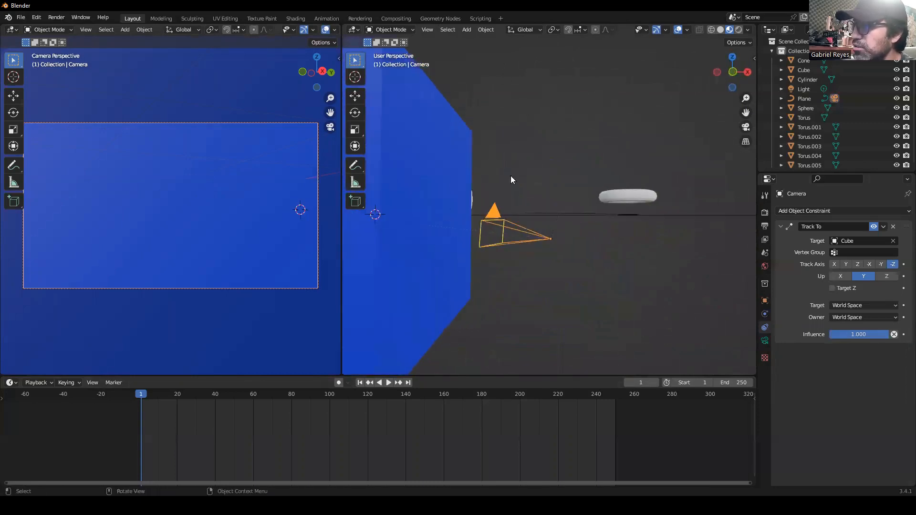
middle_drag(608, 224, 496, 233)
scroll(496, 232, down, 4)
middle_drag(553, 212, 597, 213)
scroll(243, 241, down, 7)
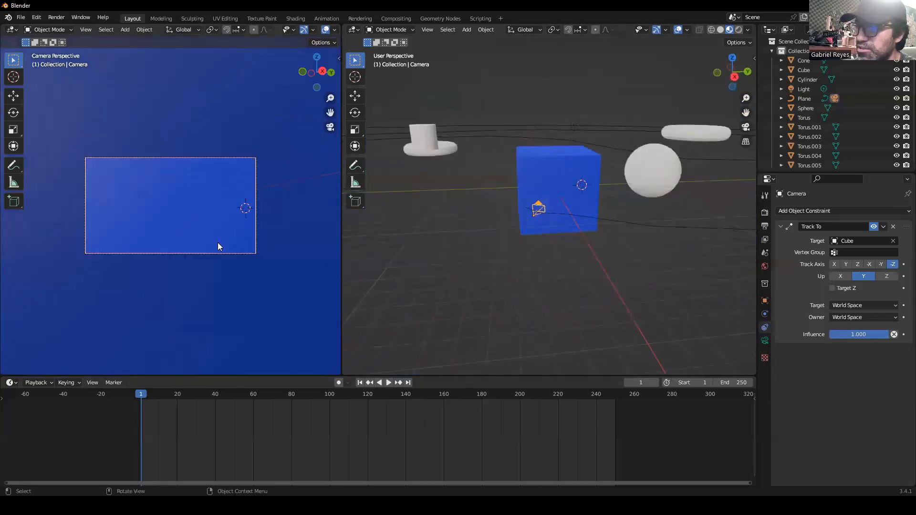
scroll(217, 233, up, 7)
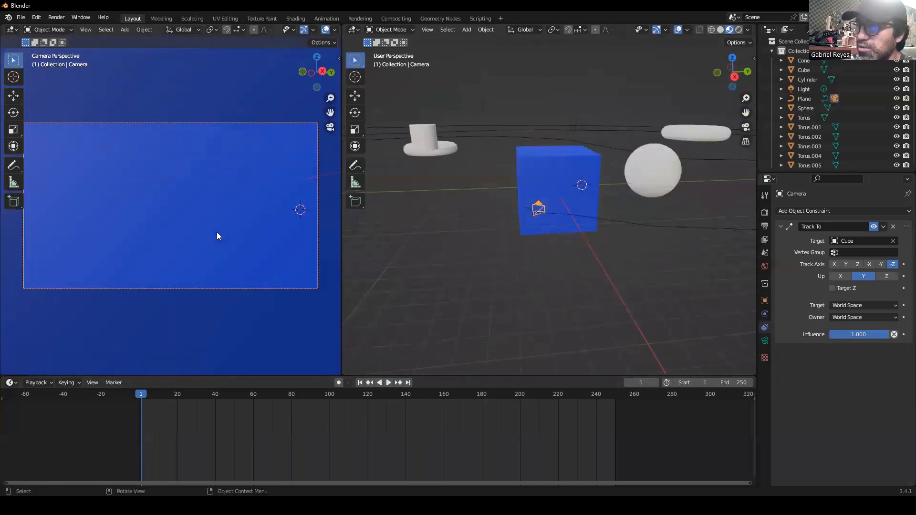
scroll(216, 232, down, 1)
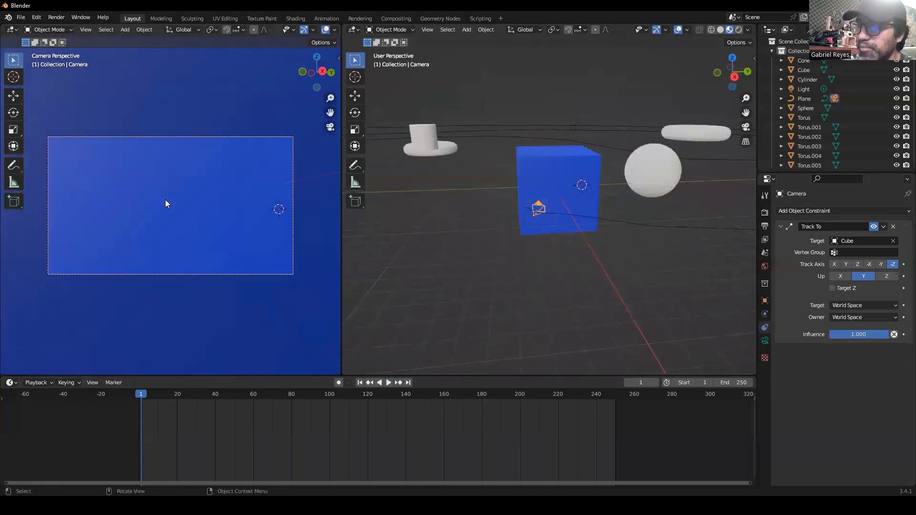
scroll(232, 209, up, 1)
scroll(232, 209, down, 1)
scroll(232, 208, up, 1)
scroll(232, 209, down, 1)
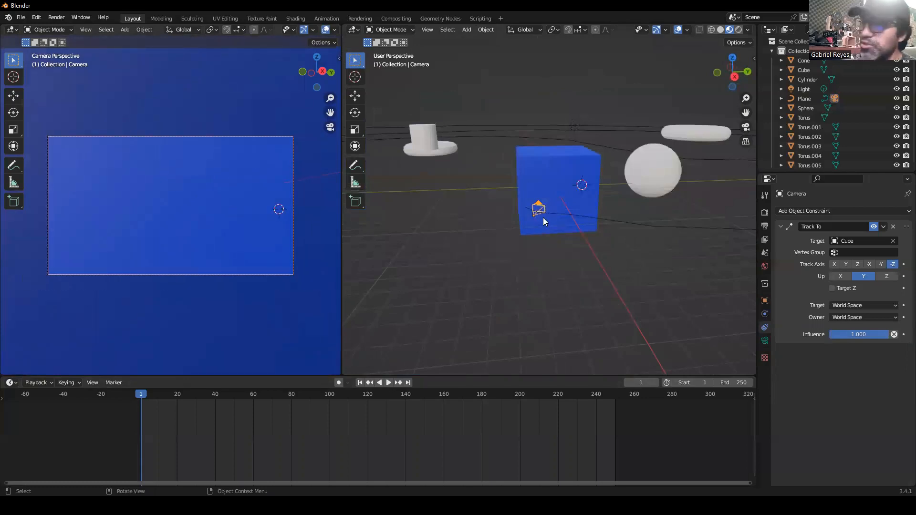
Step: Play the animation with the whole curve in view to check that the camera tracks the cube
scroll(542, 218, down, 7)
middle_drag(547, 208, 582, 198)
scroll(572, 219, down, 1)
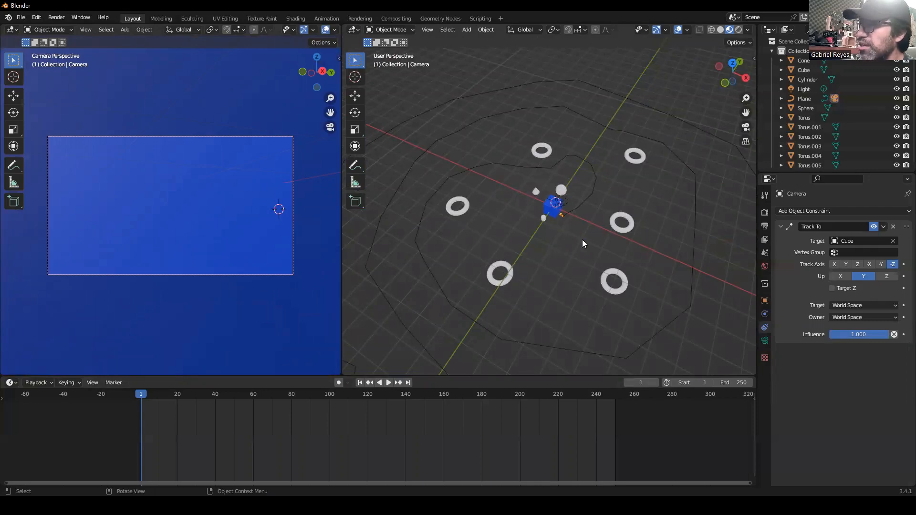
key(space)
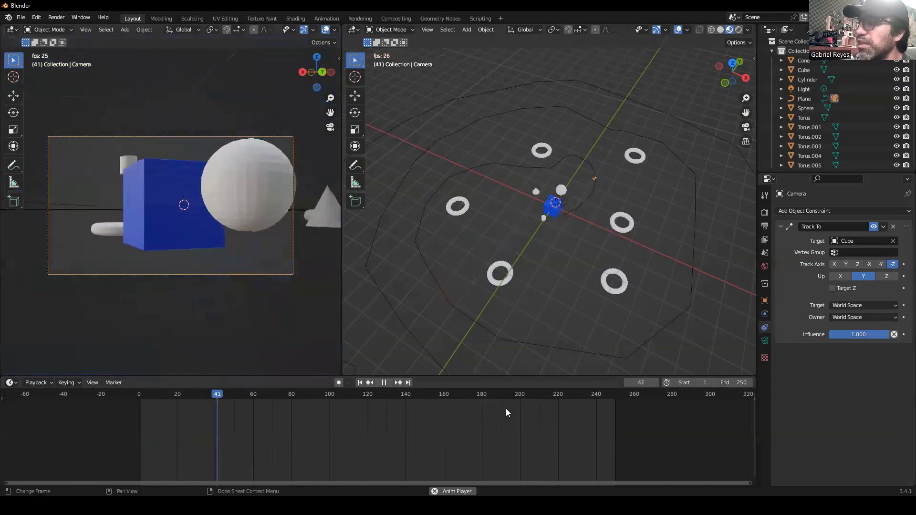
Step: Stop playback, set the scene's end frame to 1000, and play the animation from the first frame
scroll(506, 424, down, 3)
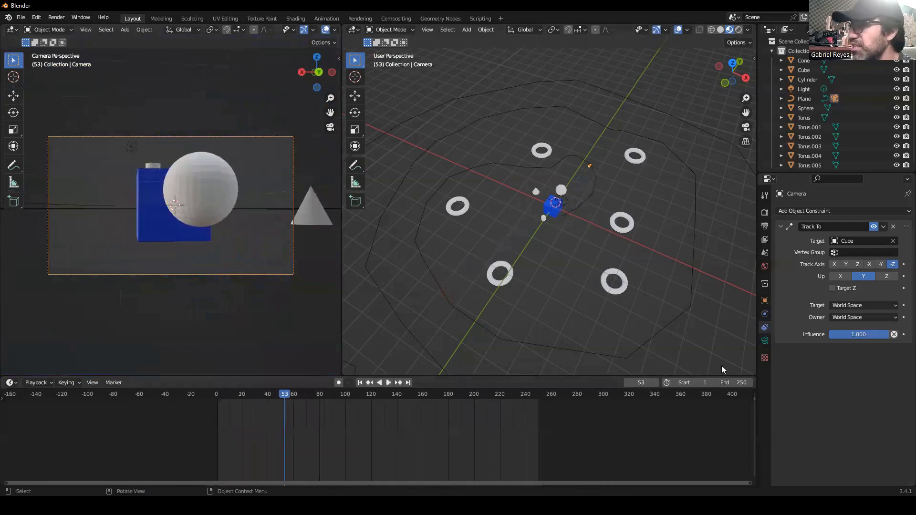
scroll(585, 438, down, 3)
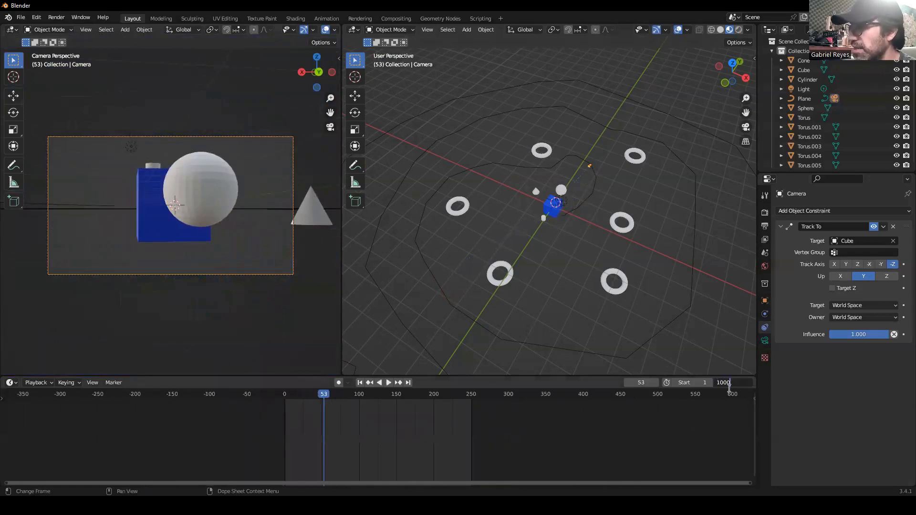
key(Return)
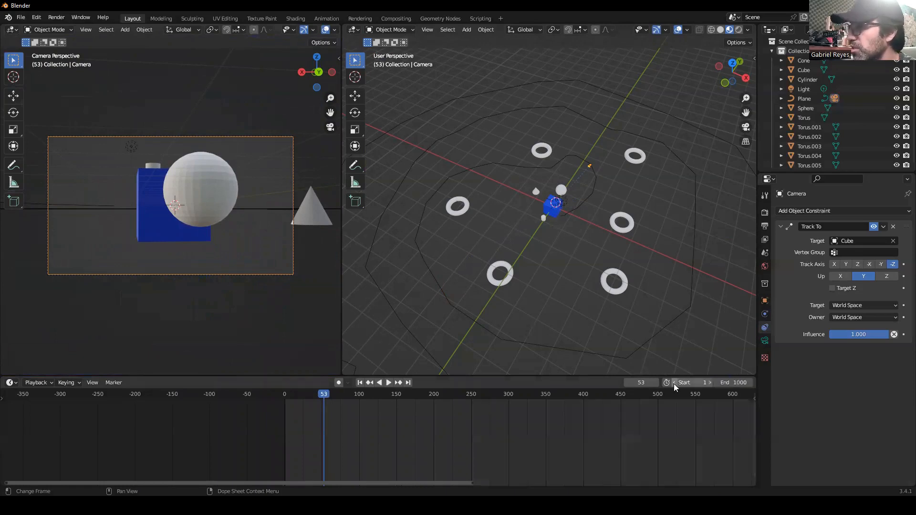
scroll(643, 432, down, 5)
middle_drag(518, 433, 412, 436)
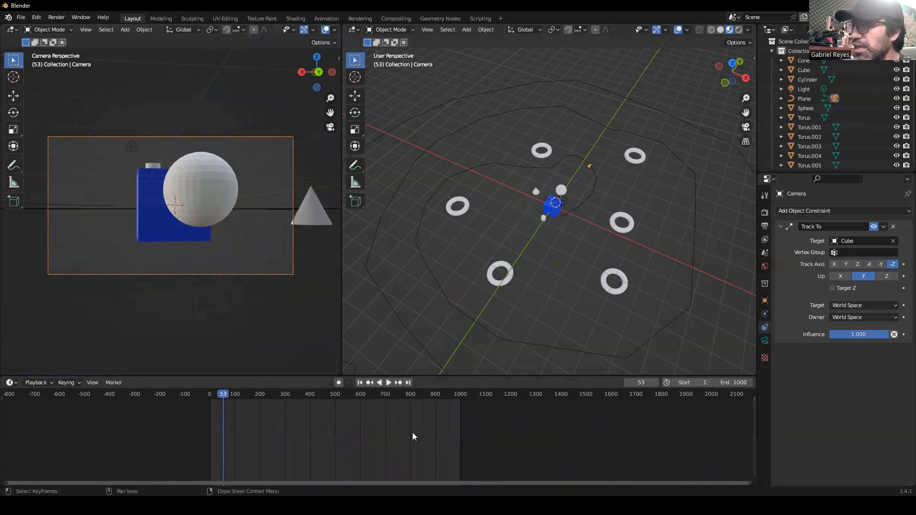
key(shift+Left)
key(space)
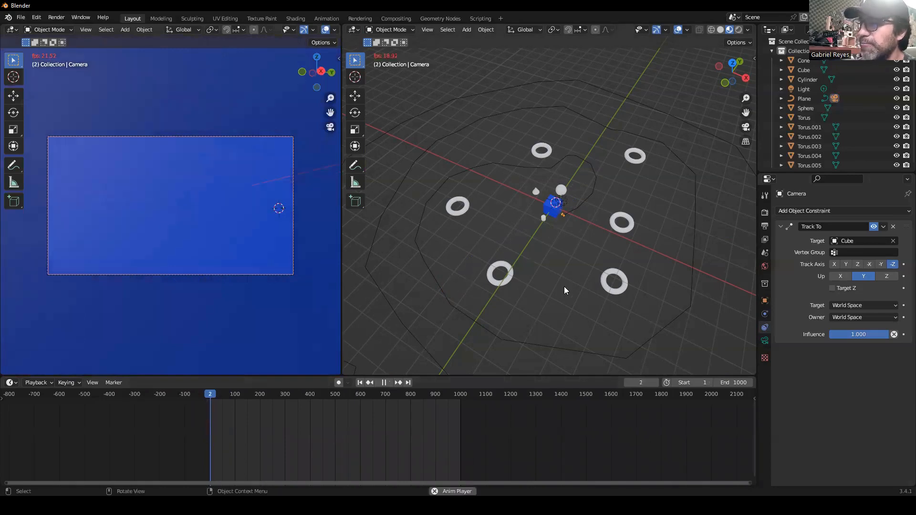